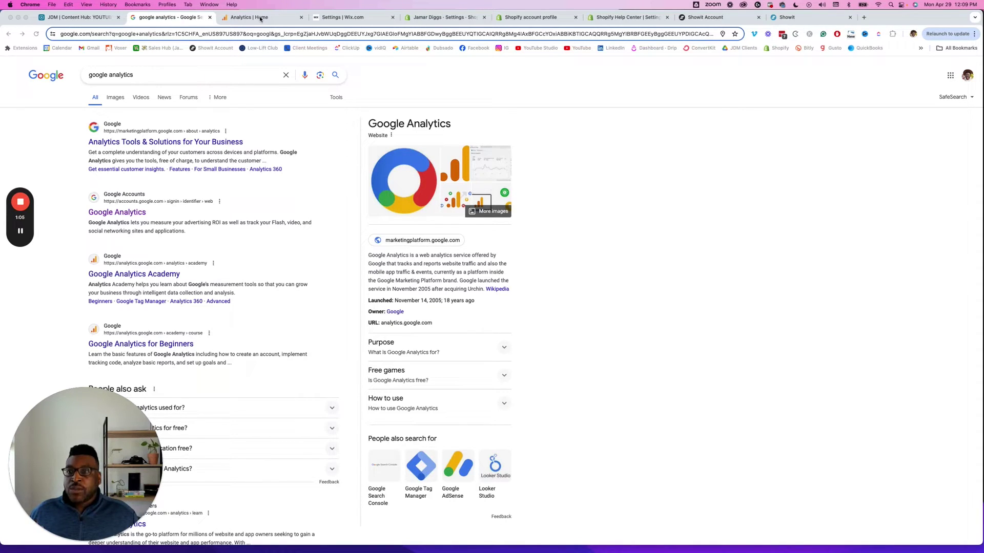
- Open the older Universal Analytics property's All Web Site Data view and its Admin settings
click(260, 19)
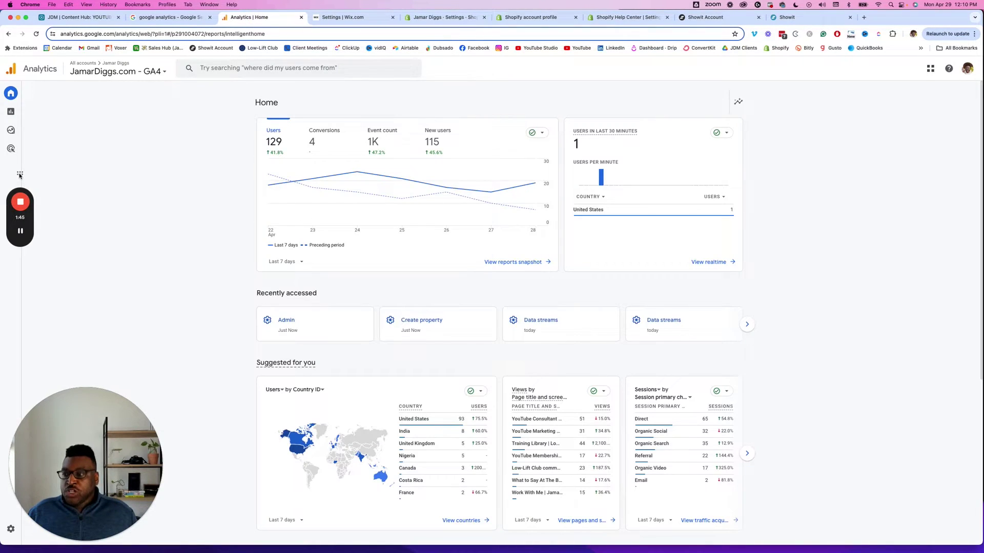
drag(19, 182, 19, 207)
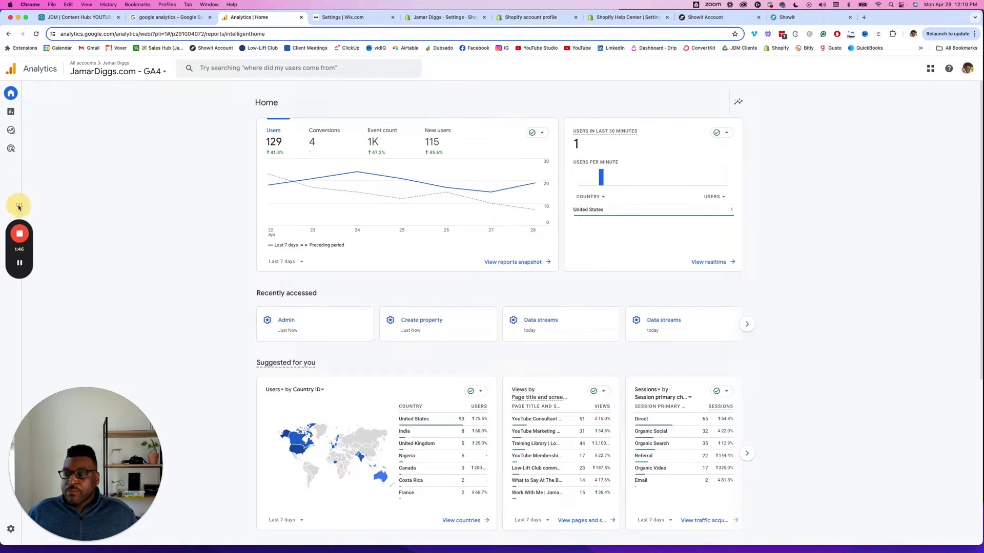
click(154, 71)
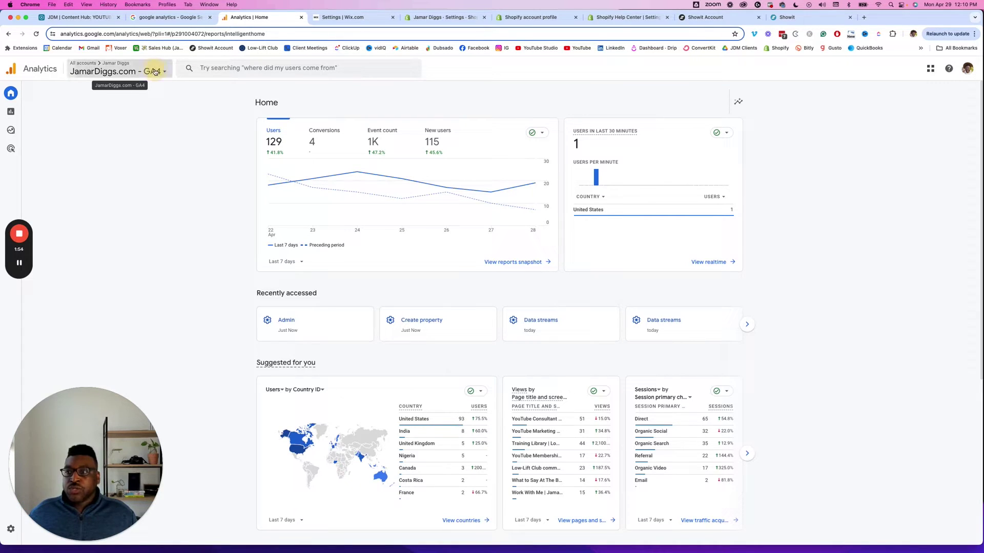
click(132, 136)
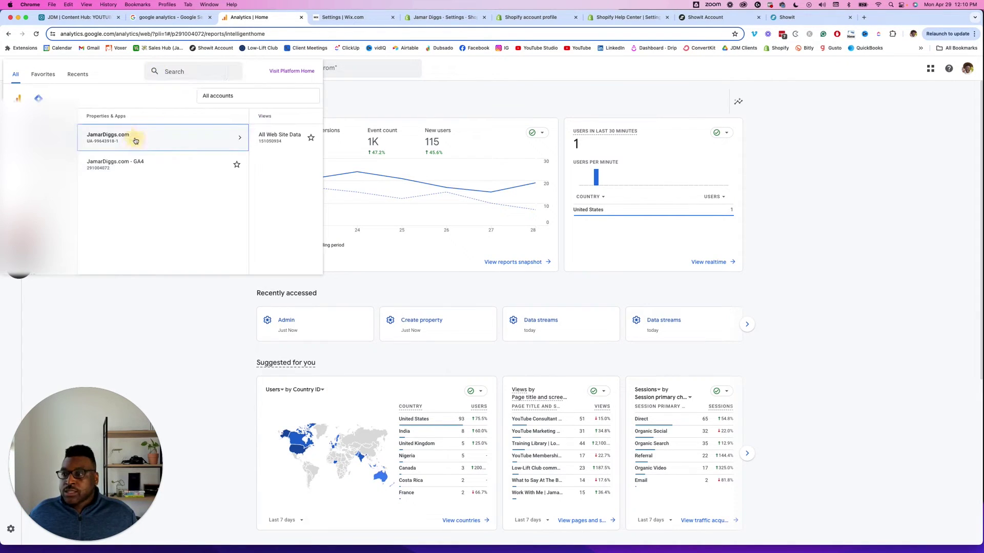
click(260, 140)
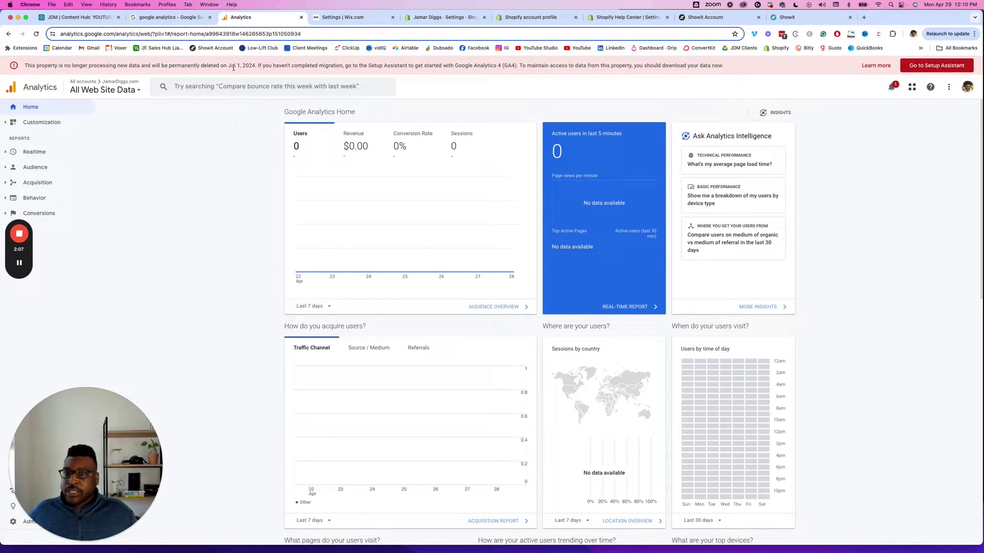
drag(85, 434, 87, 332)
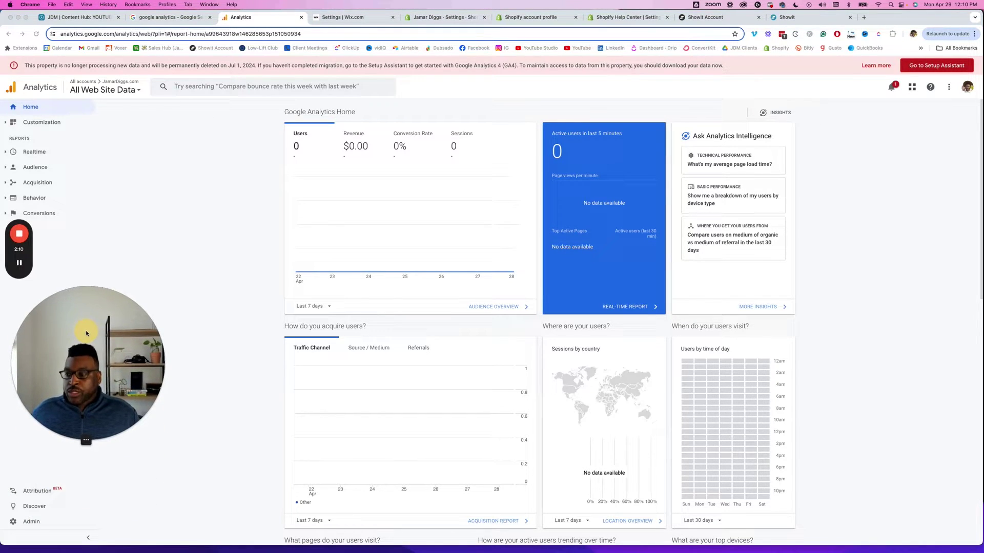
click(59, 527)
- Open the GA4 Setup Assistant, showing the connection to 'JamarDiggs.com - GA4'
drag(89, 317, 91, 378)
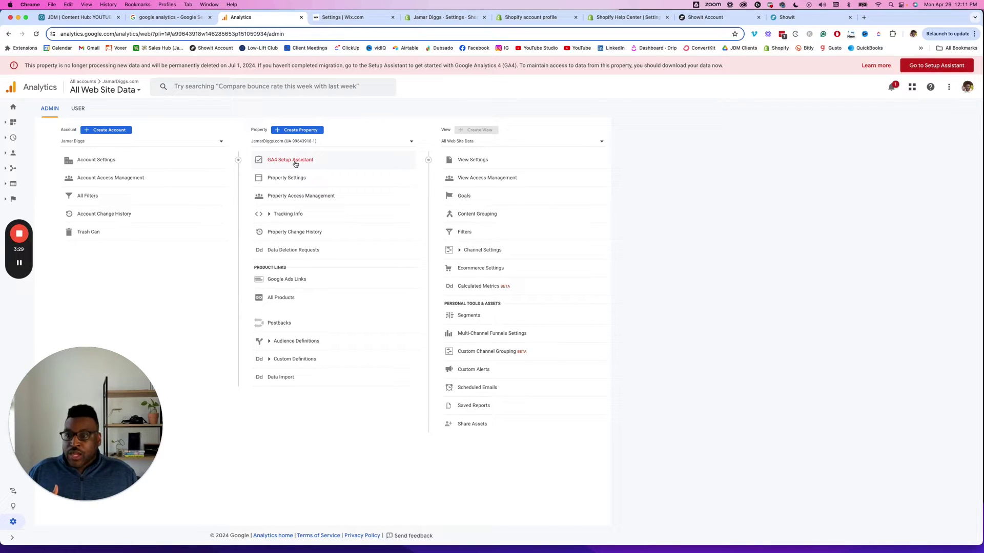
click(295, 162)
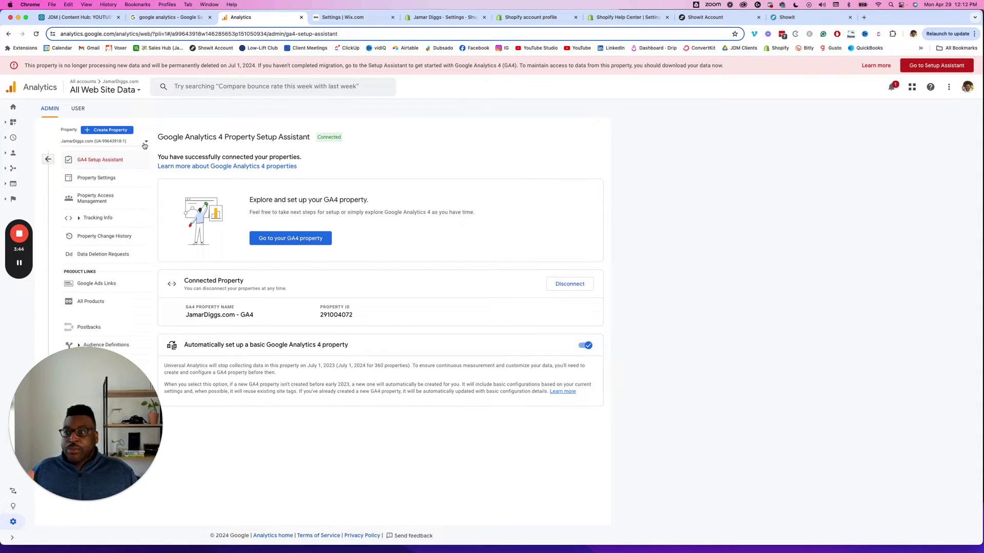
- Start a new property named 'Jamar Diggs Website', then leave the creation wizard
click(105, 132)
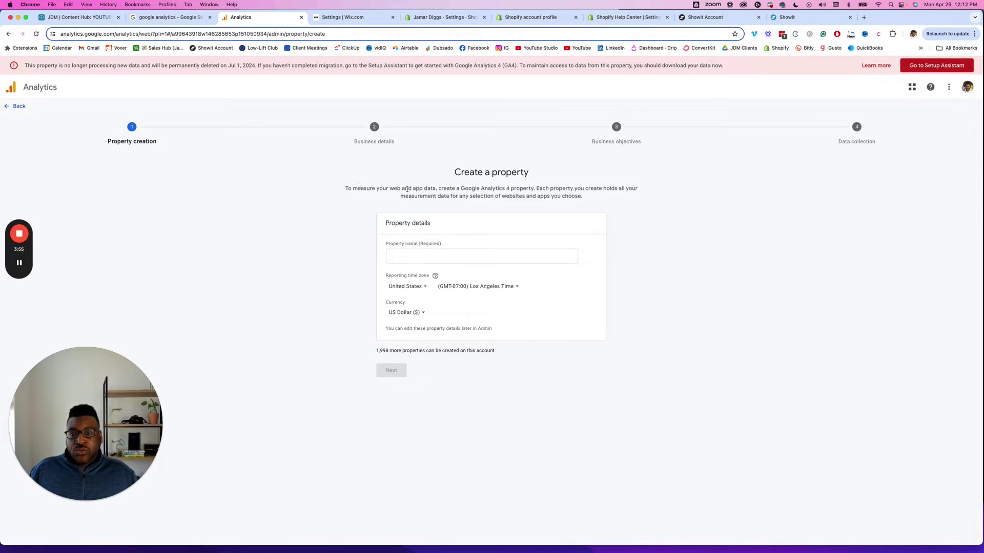
click(432, 256)
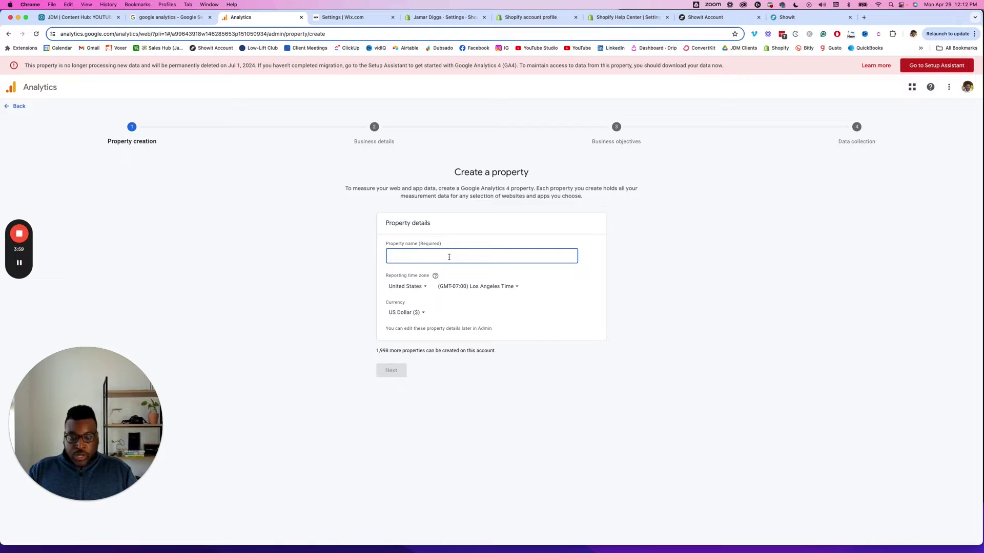
text(Jamar Di)
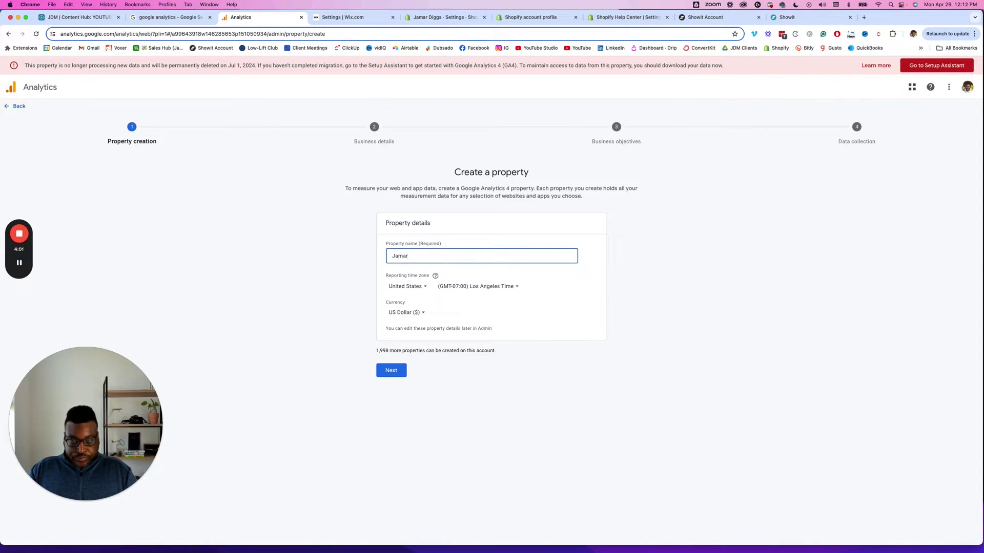
text(ggs Website)
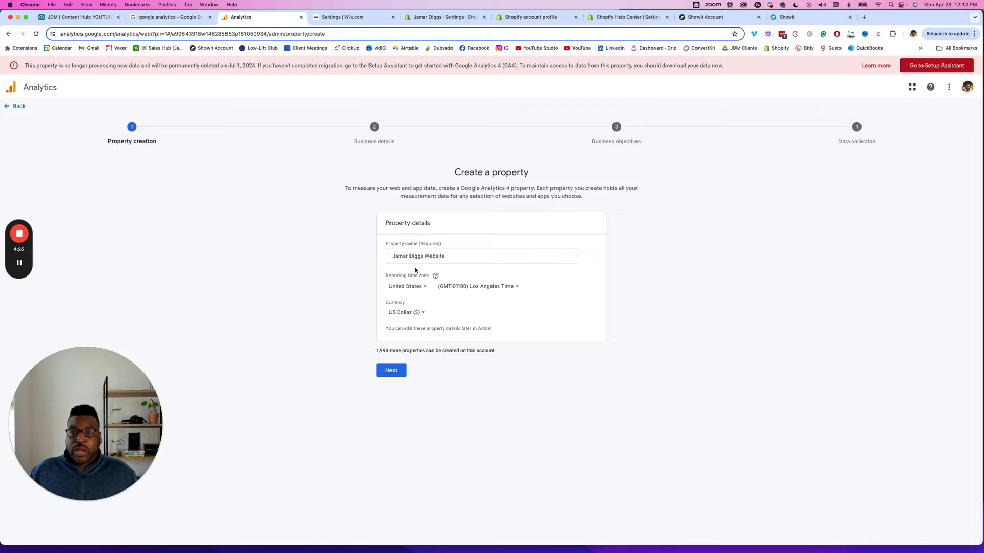
click(5, 107)
- Exit the property wizard and return to the Admin settings
click(546, 323)
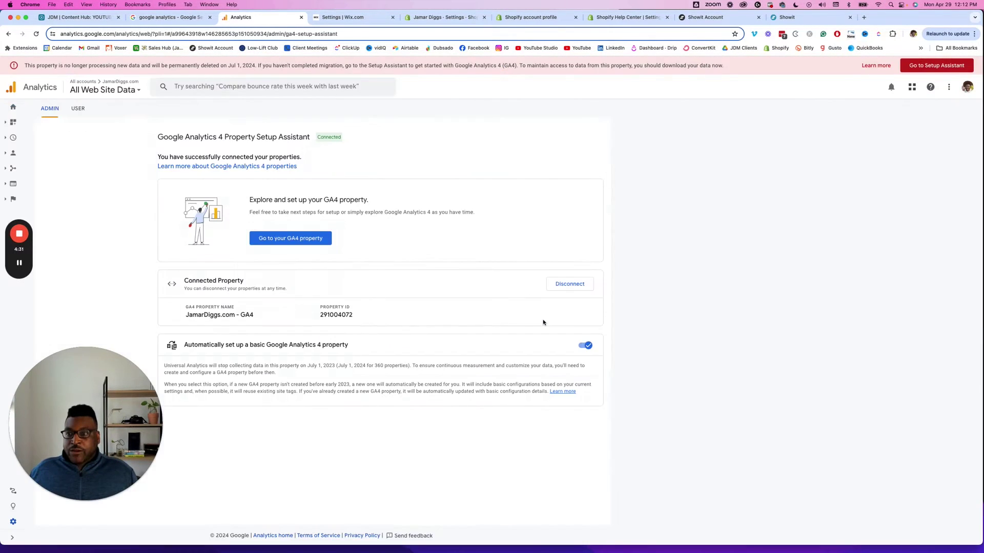
click(131, 86)
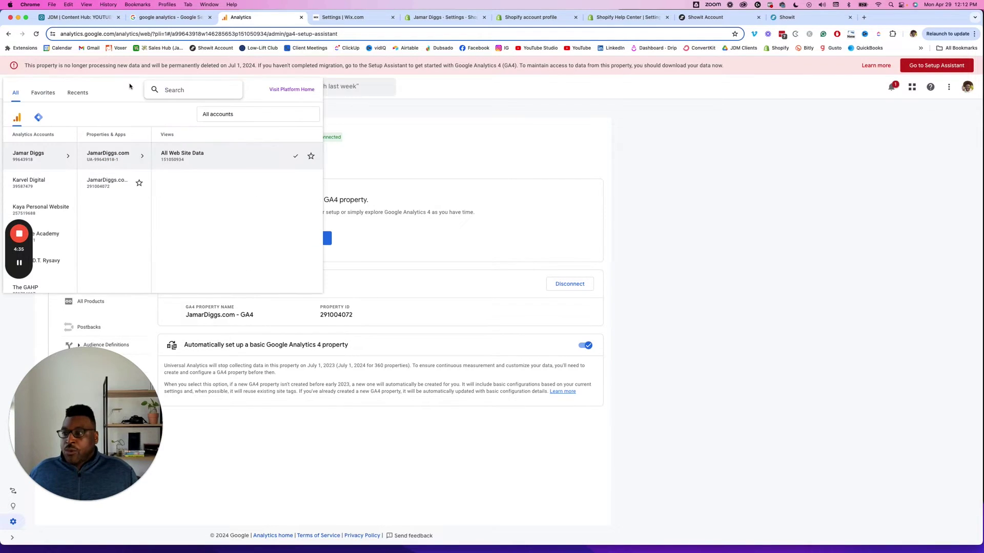
click(562, 135)
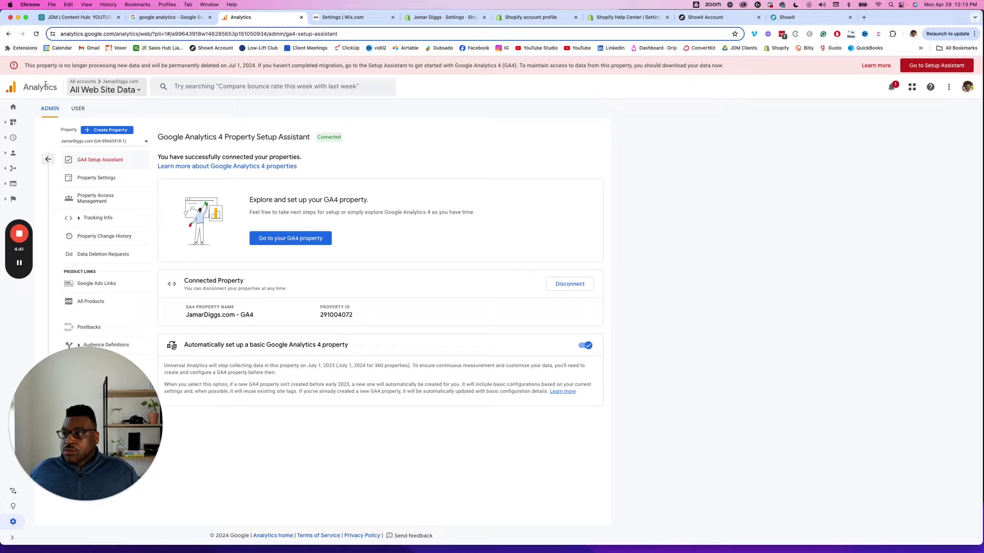
click(13, 522)
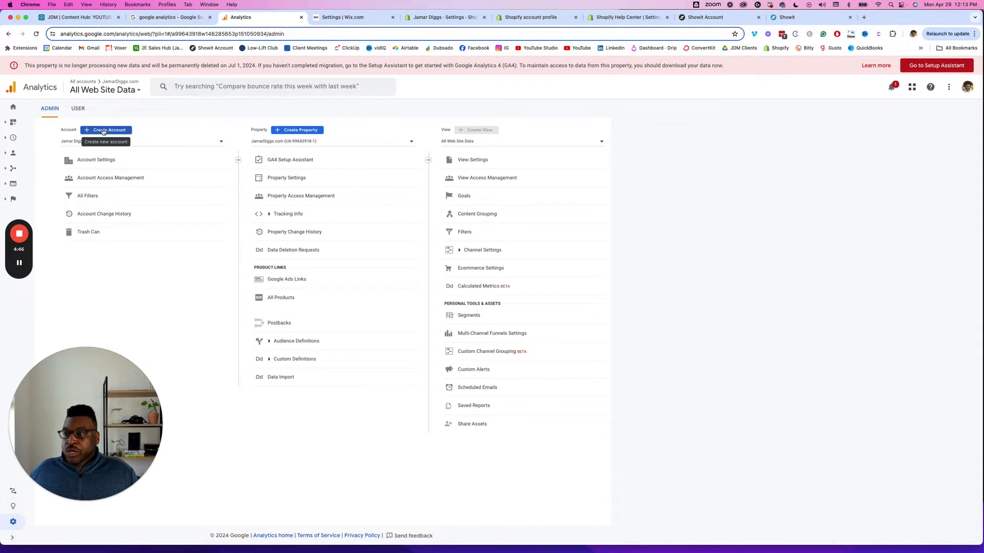
- Create a new Analytics account named 'J Diggs Media Demo' with the default data-sharing options
click(111, 131)
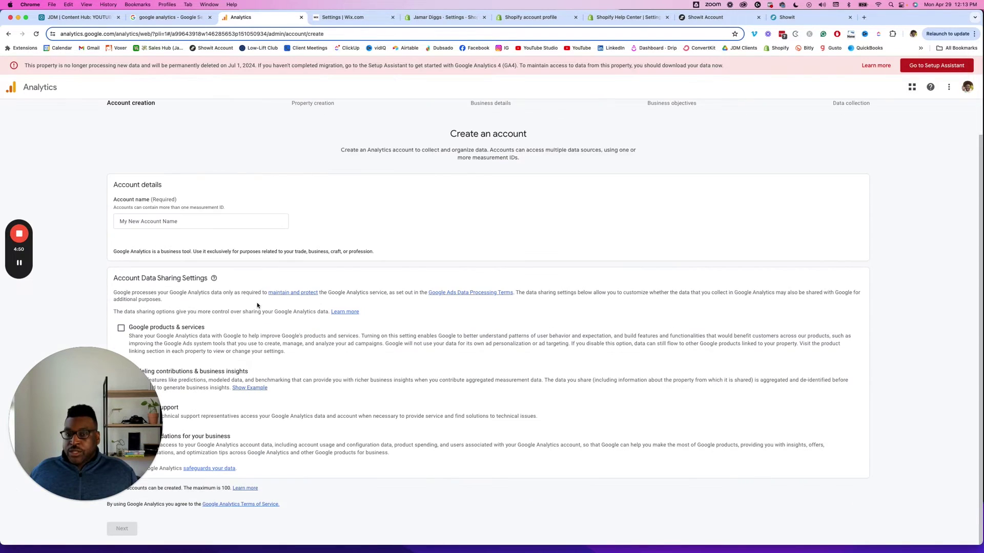
click(209, 235)
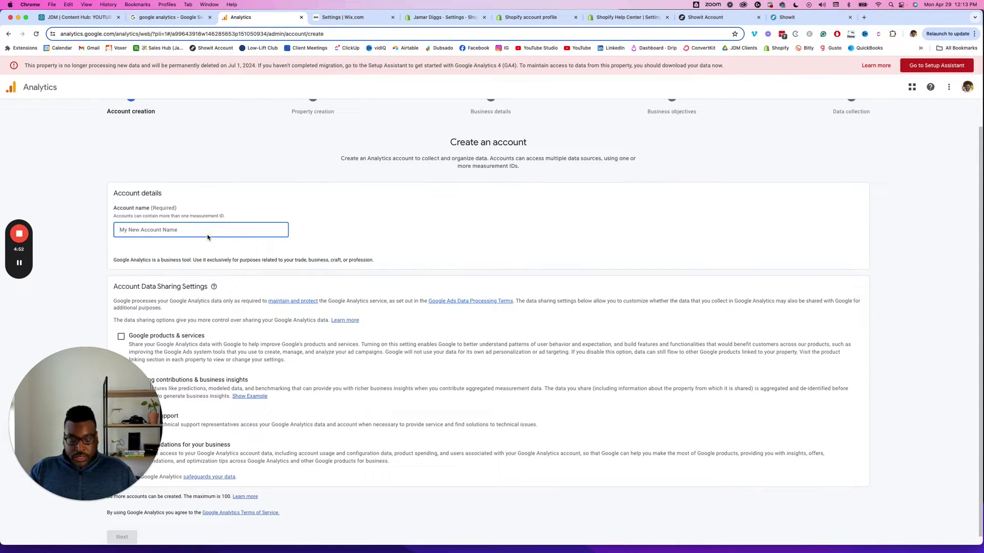
text(J Diggs )
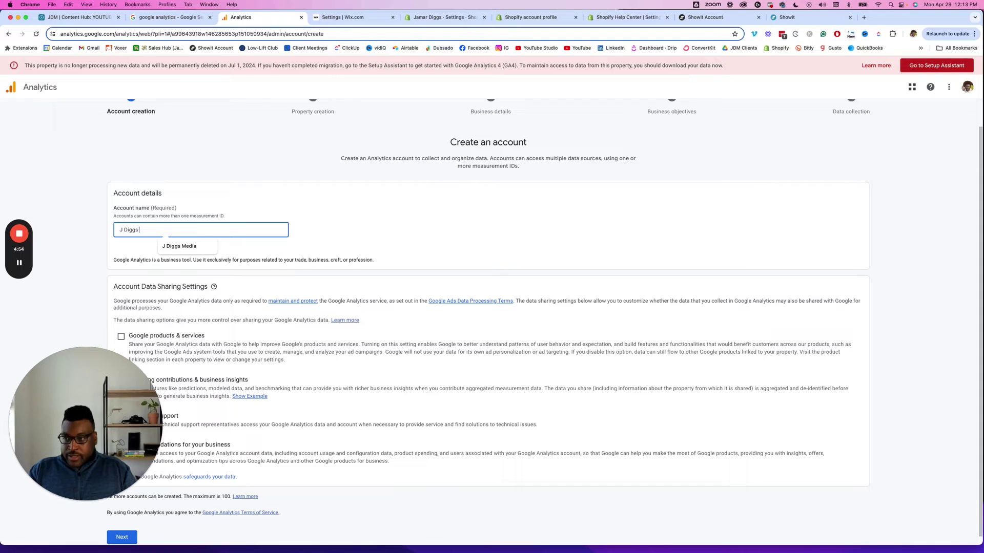
text(Media Demo)
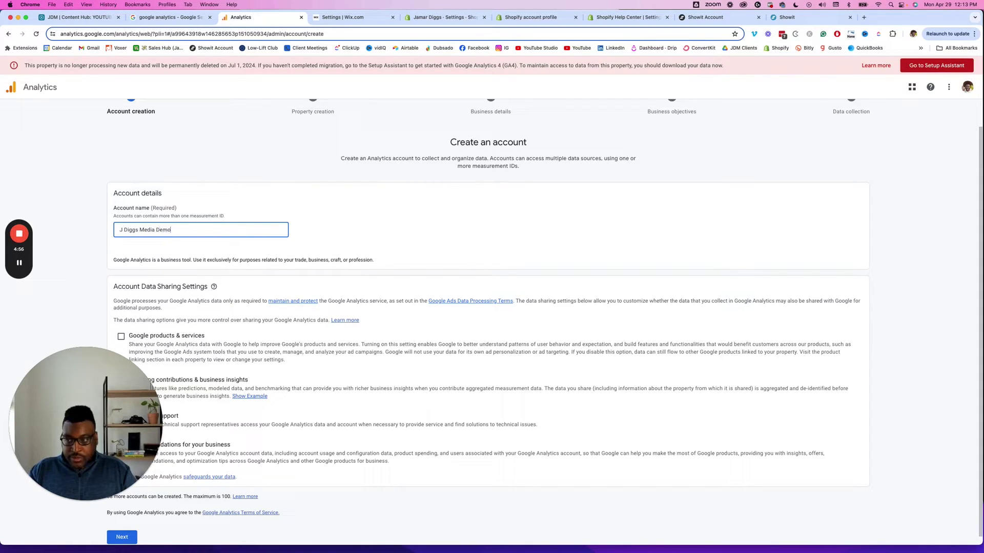
click(310, 194)
scroll(289, 264, down, 1)
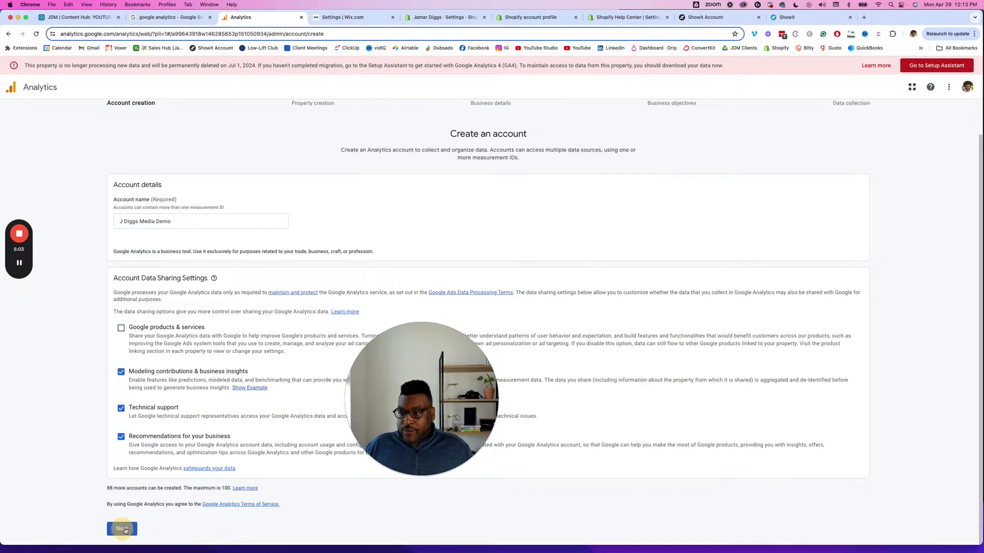
click(122, 529)
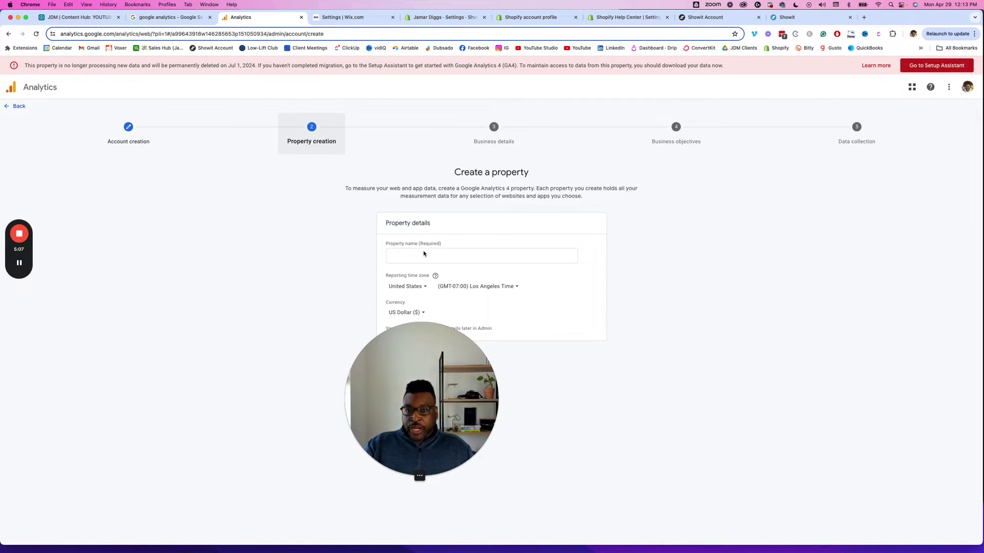
- Name the new property 'Jamar Diggs Websit'
drag(408, 360, 90, 395)
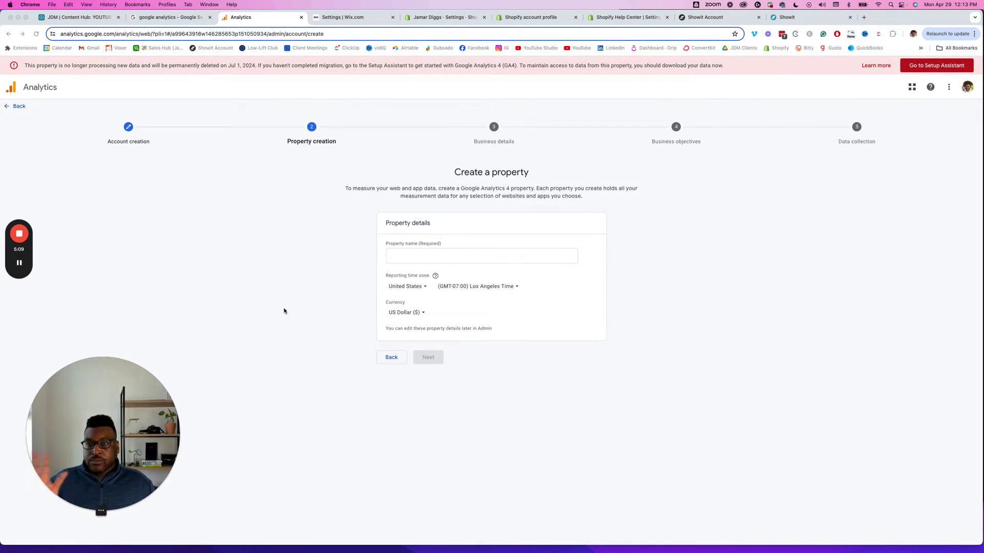
click(408, 261)
text(Jama)
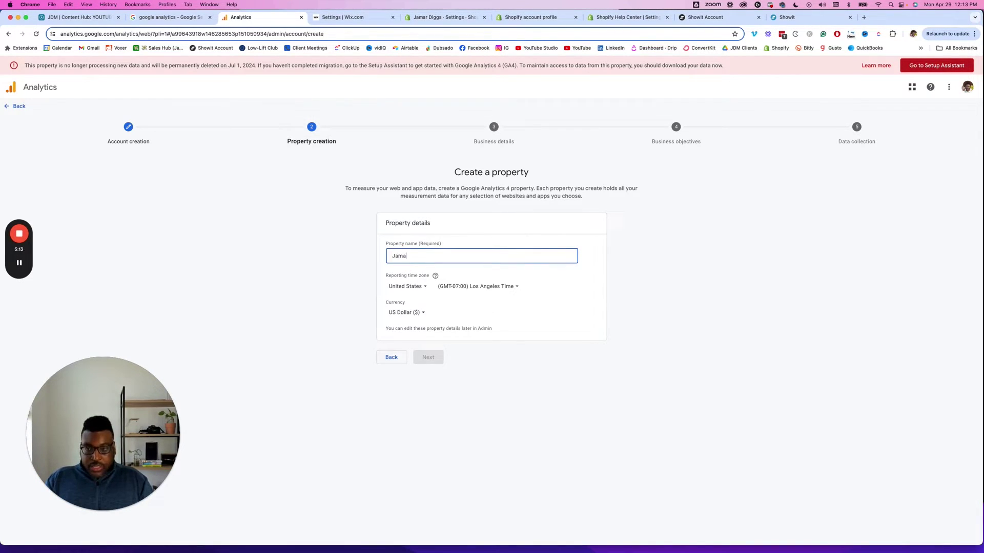
text(r Diggs W)
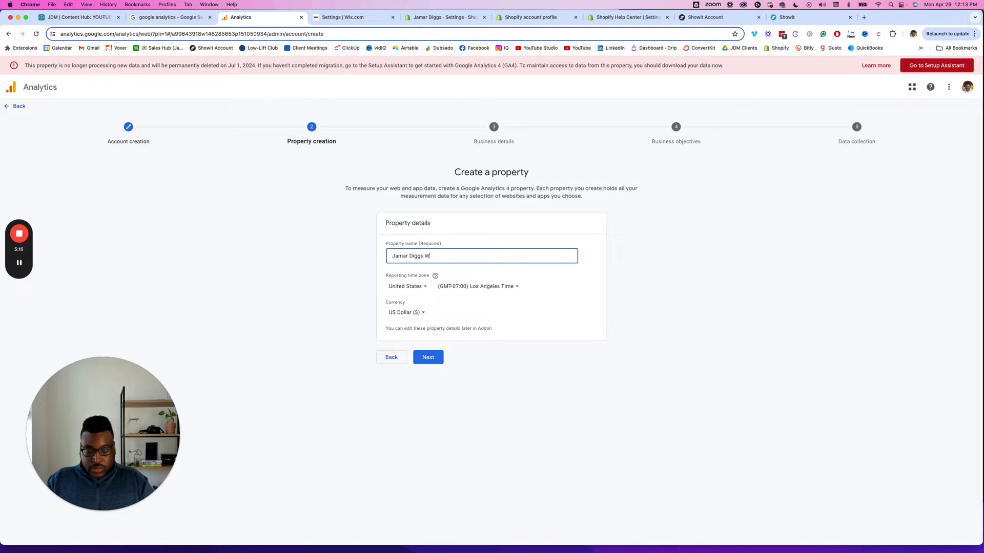
text(ebsite)
click(430, 357)
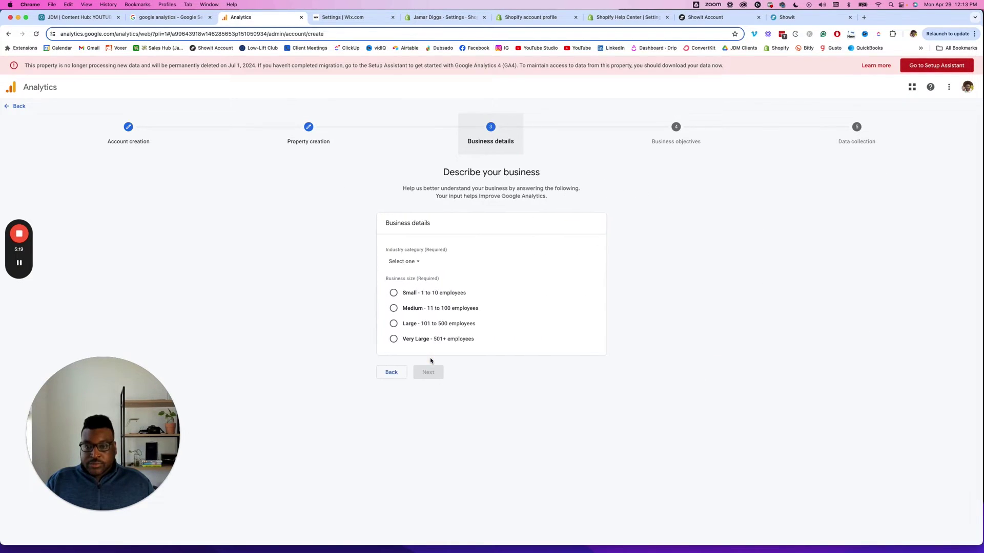
- Set the industry category to Business & Industrial and the business size to Small
click(410, 262)
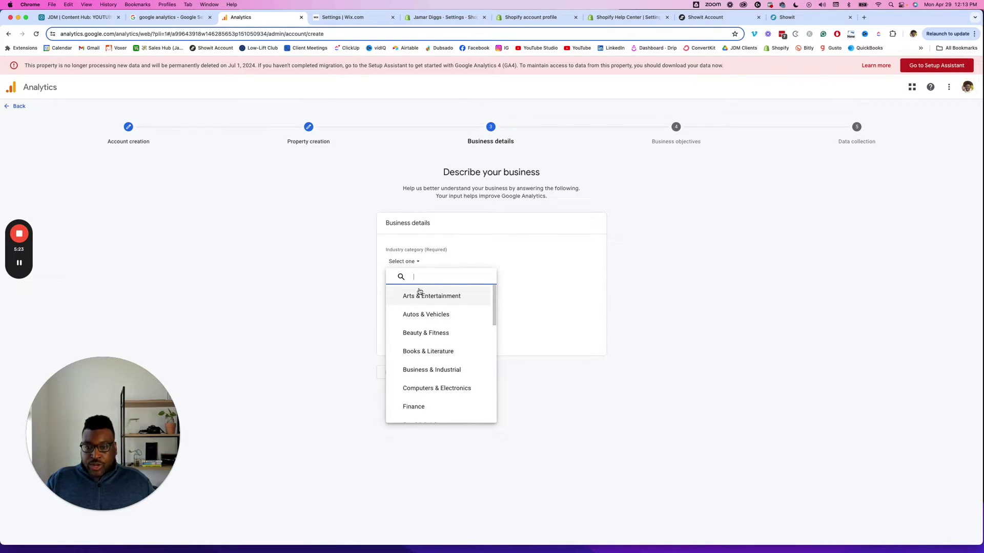
text(mar)
click(425, 368)
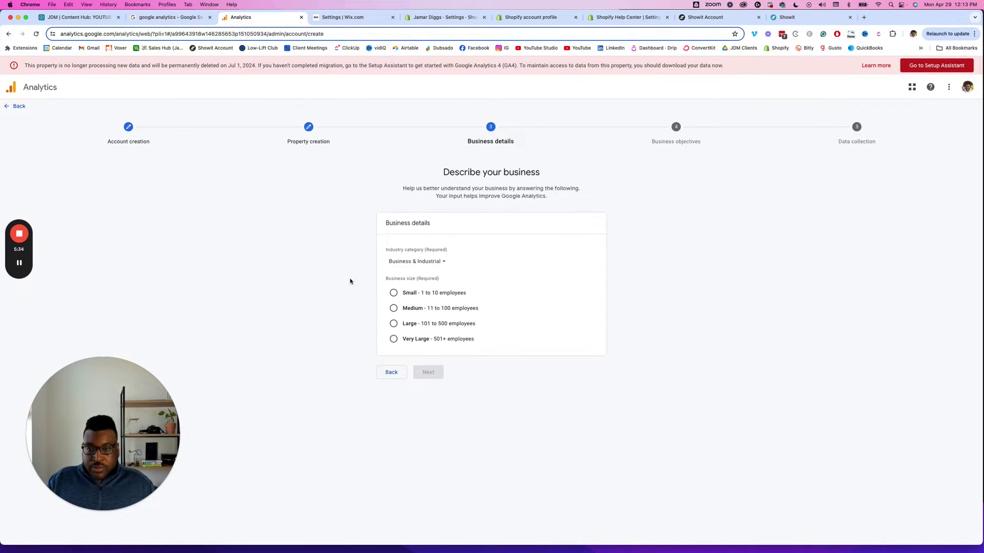
click(393, 293)
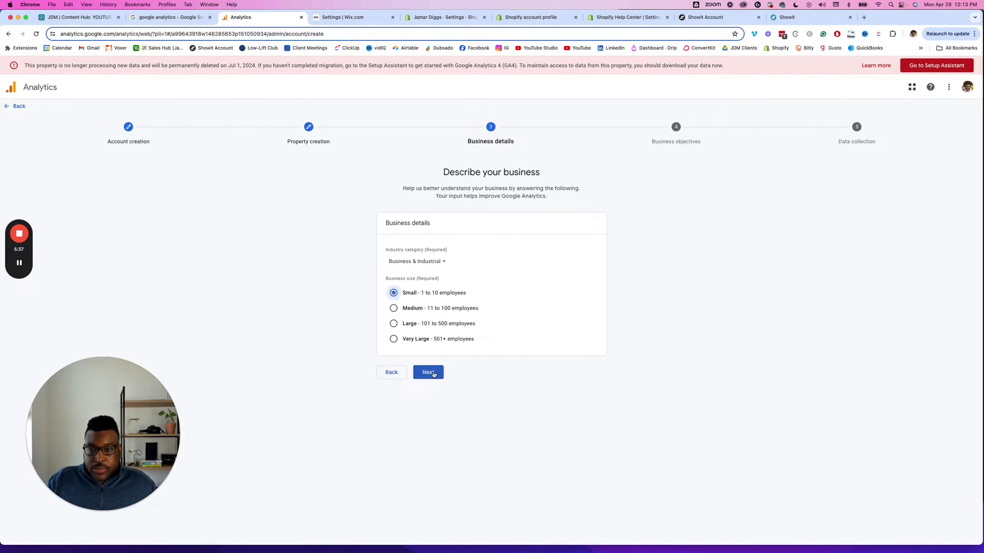
click(428, 372)
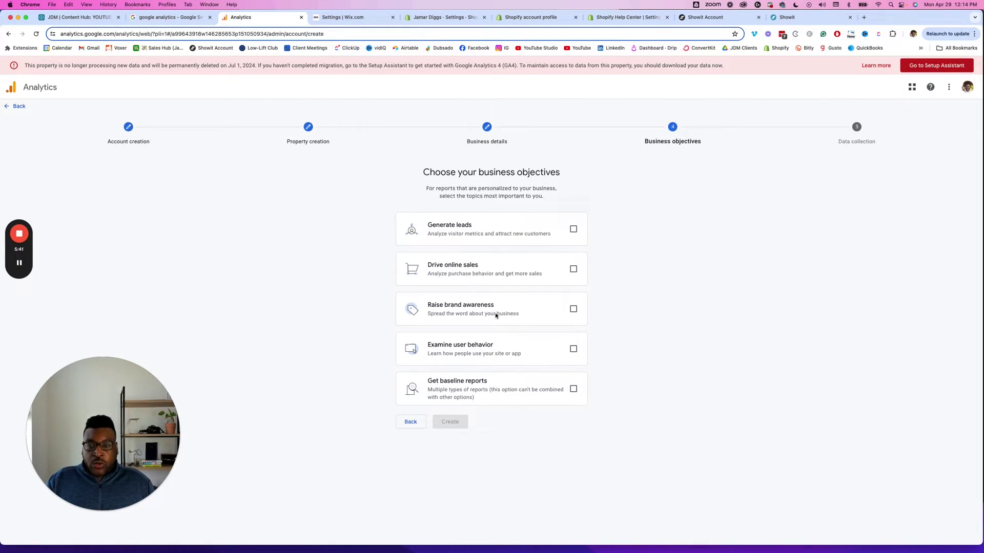
- Choose Get baseline reports as the only business objective
click(573, 390)
click(573, 390)
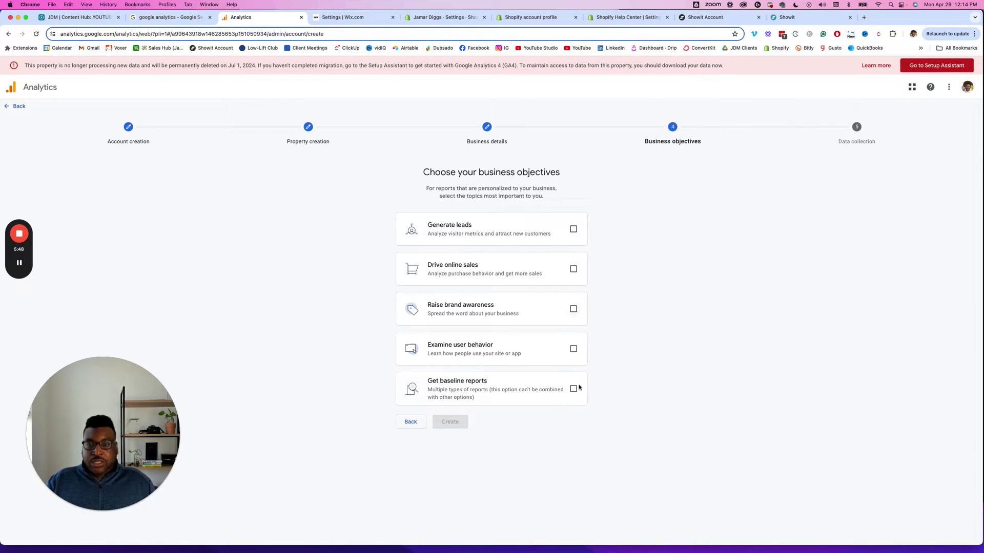
click(573, 230)
click(573, 270)
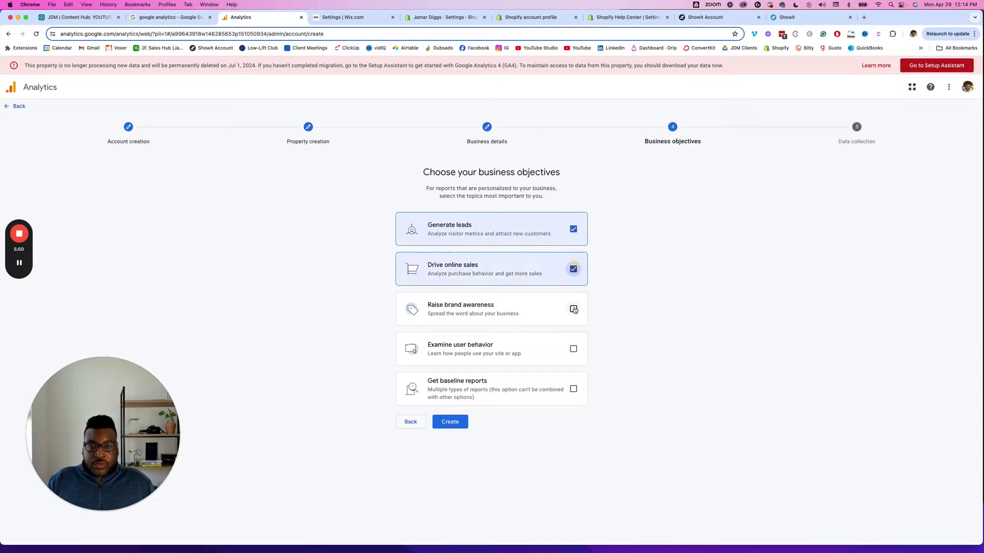
click(573, 309)
click(573, 350)
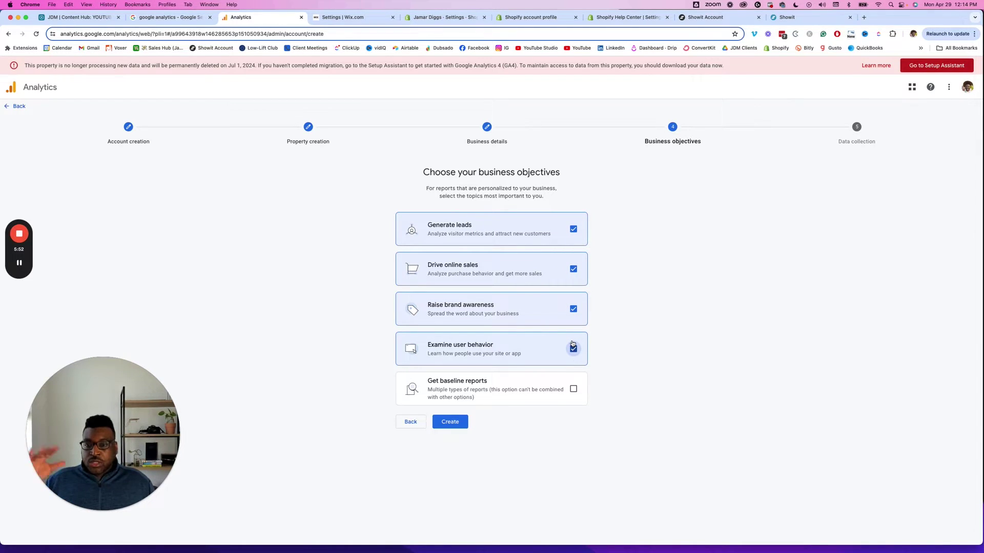
click(573, 229)
click(573, 269)
click(573, 309)
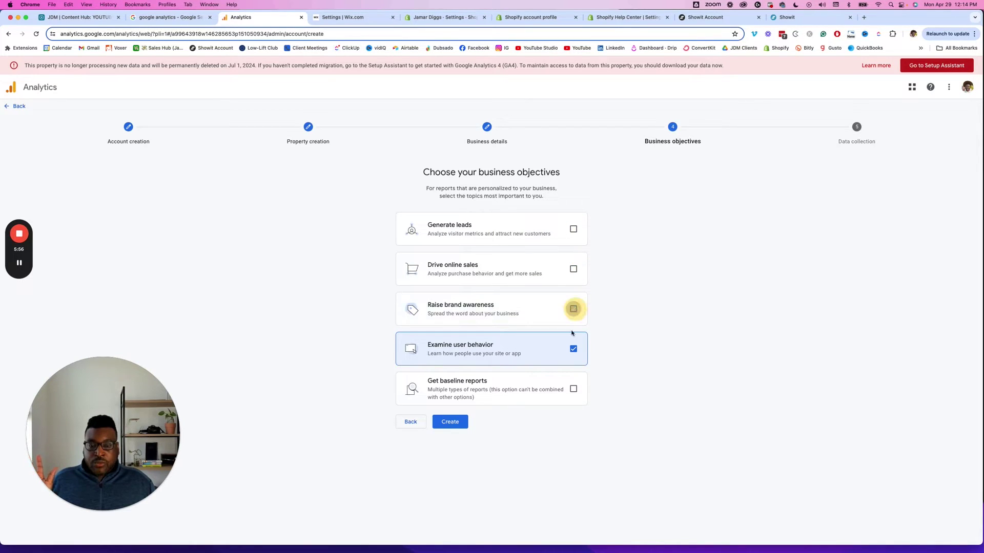
click(572, 349)
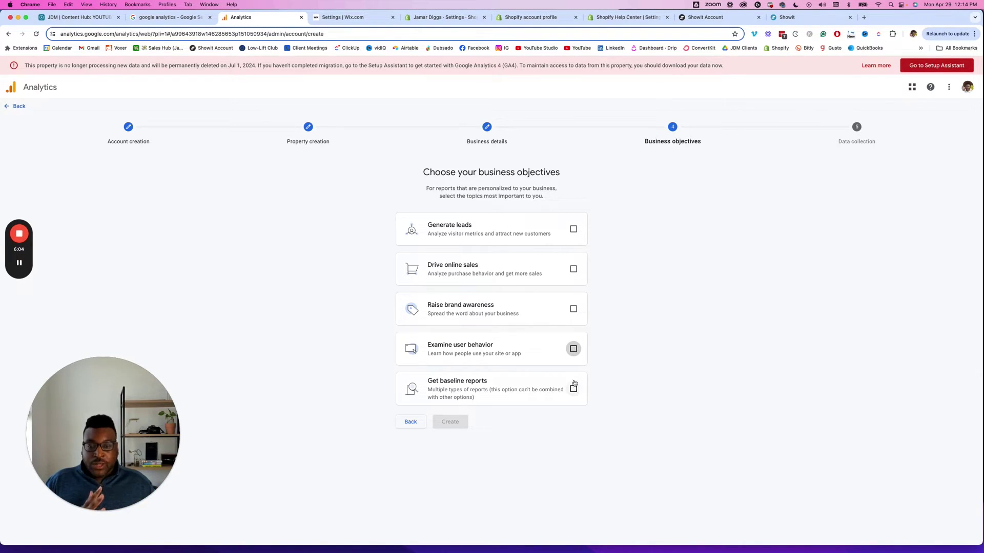
click(564, 397)
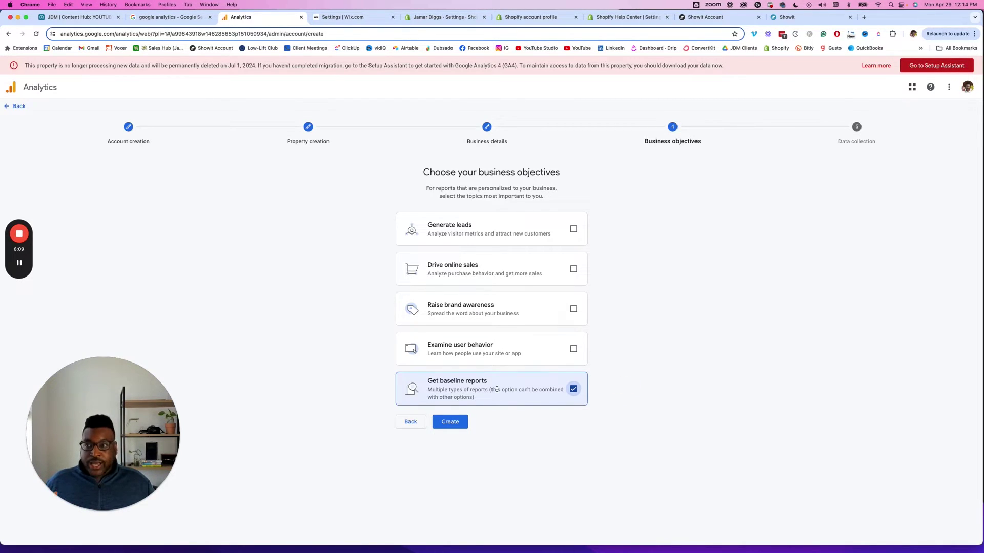
- Create the account, accepting the GDPR Data Processing Terms and terms of service
click(450, 422)
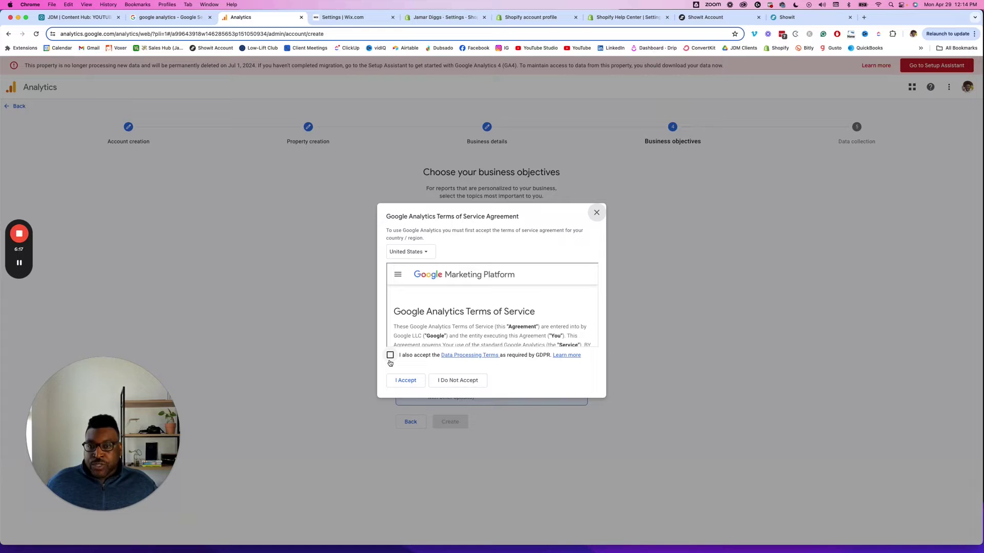
click(390, 356)
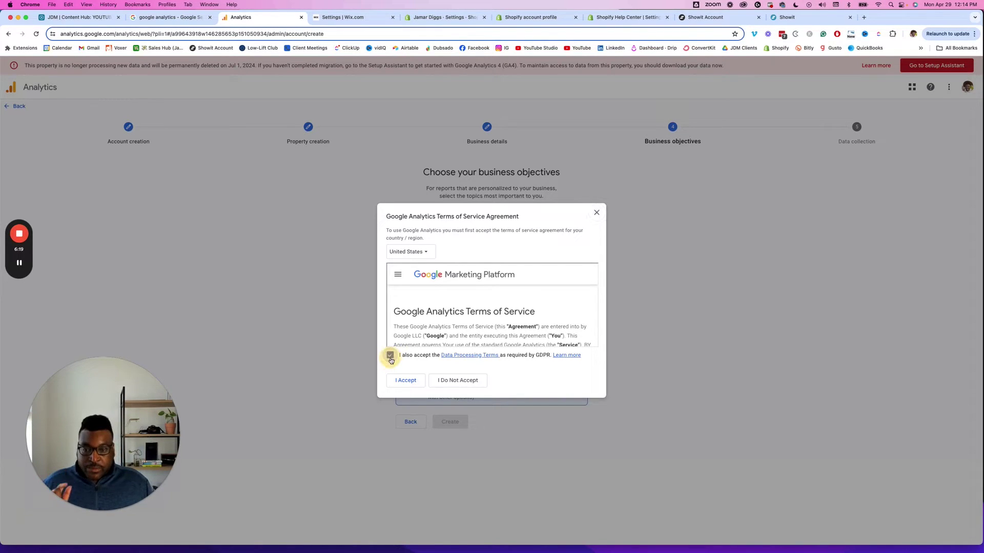
click(419, 376)
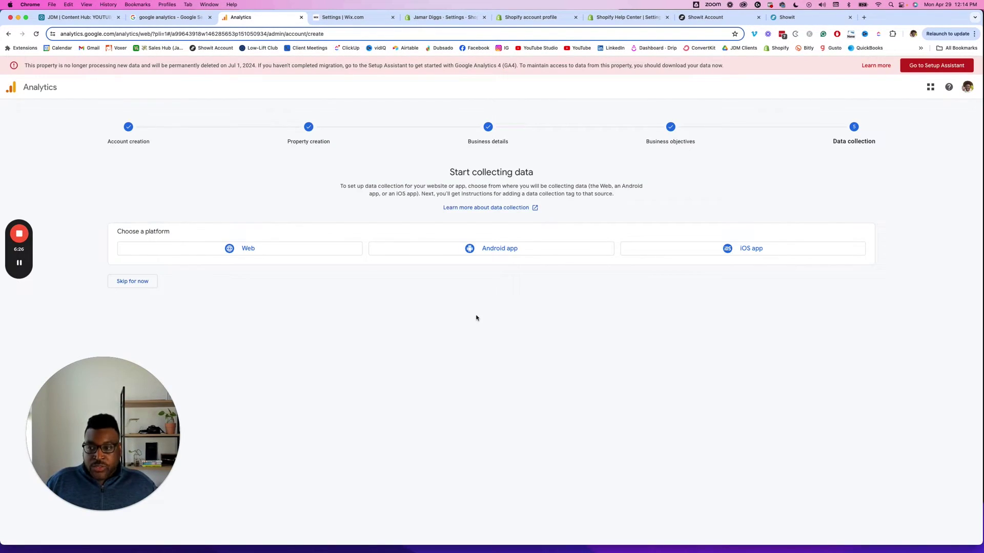
click(263, 255)
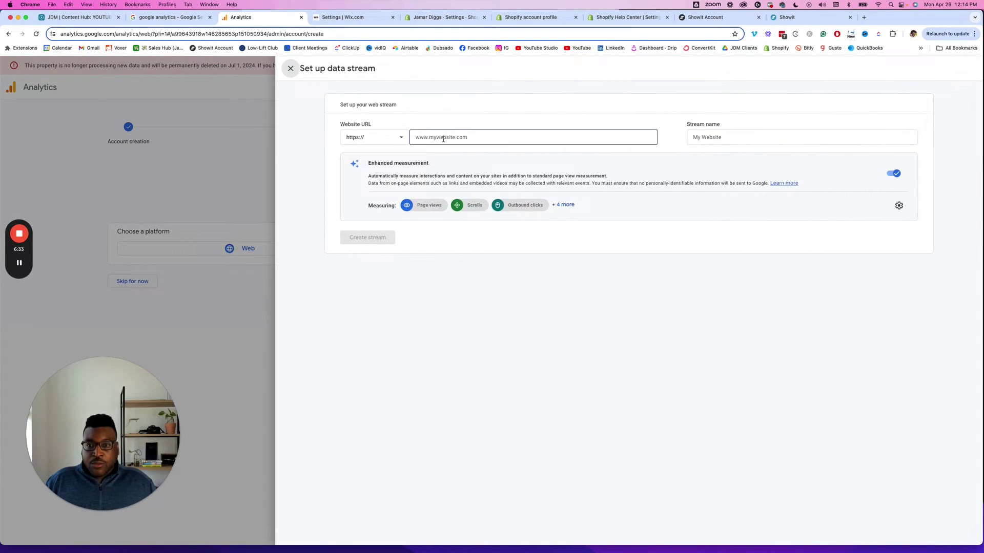
click(443, 139)
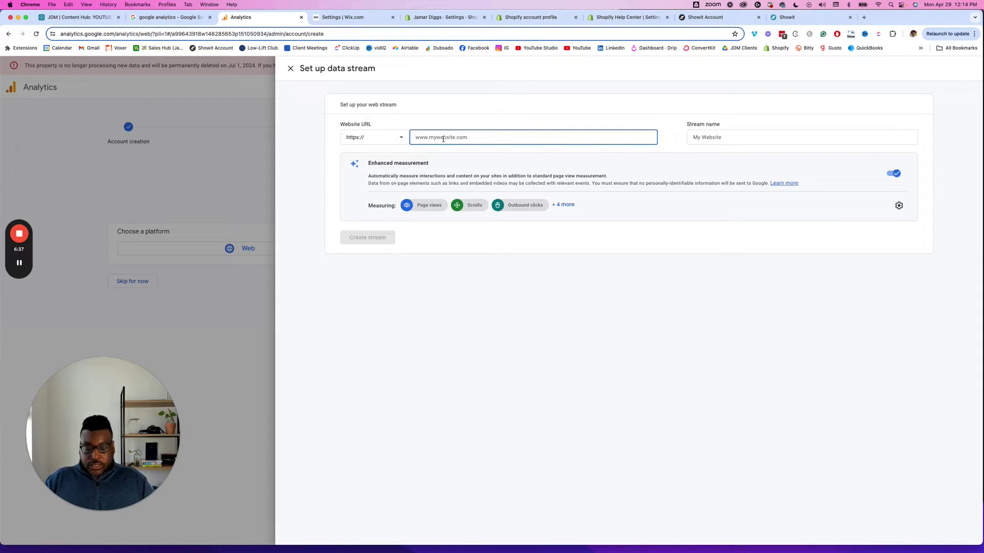
text(www)
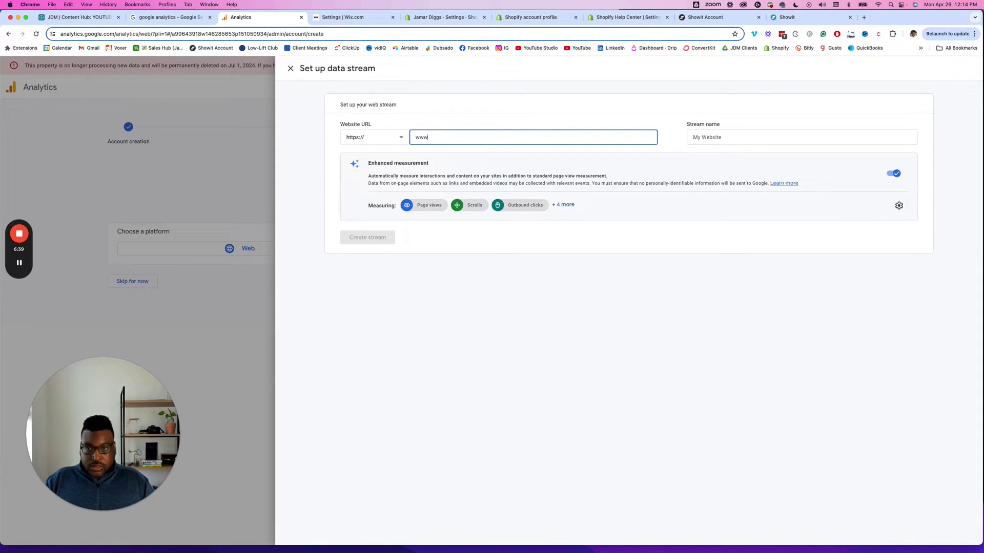
text(.jamardig)
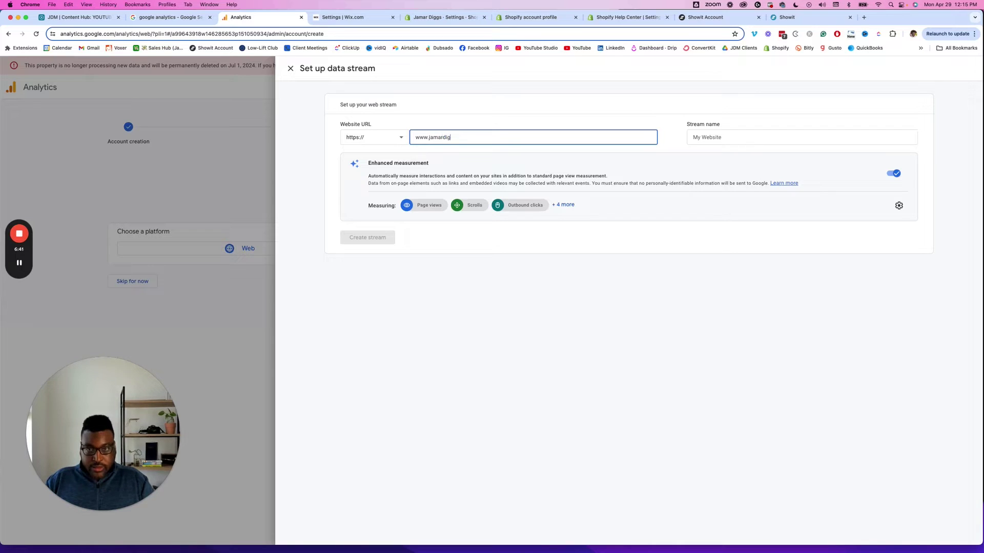
text(gs.com)
key(Tab)
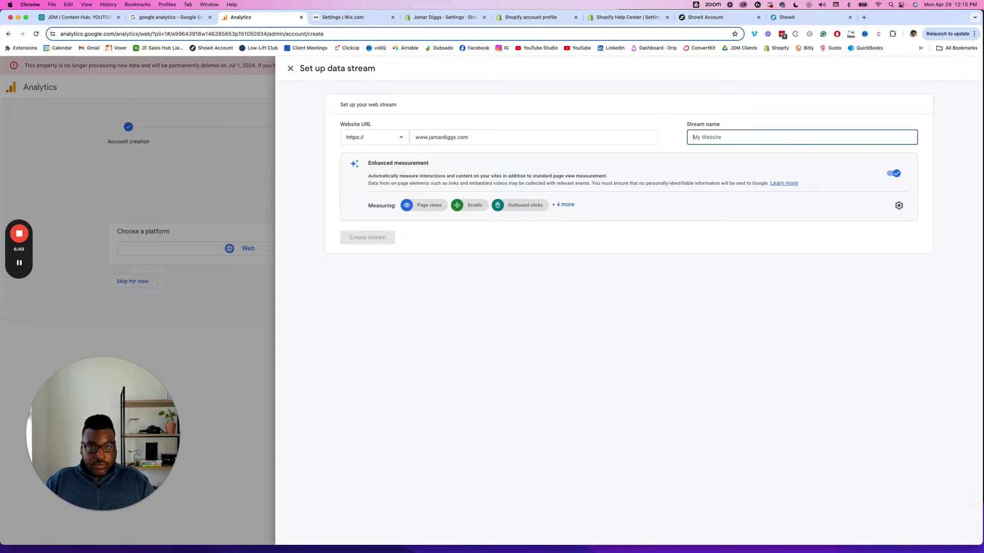
click(379, 217)
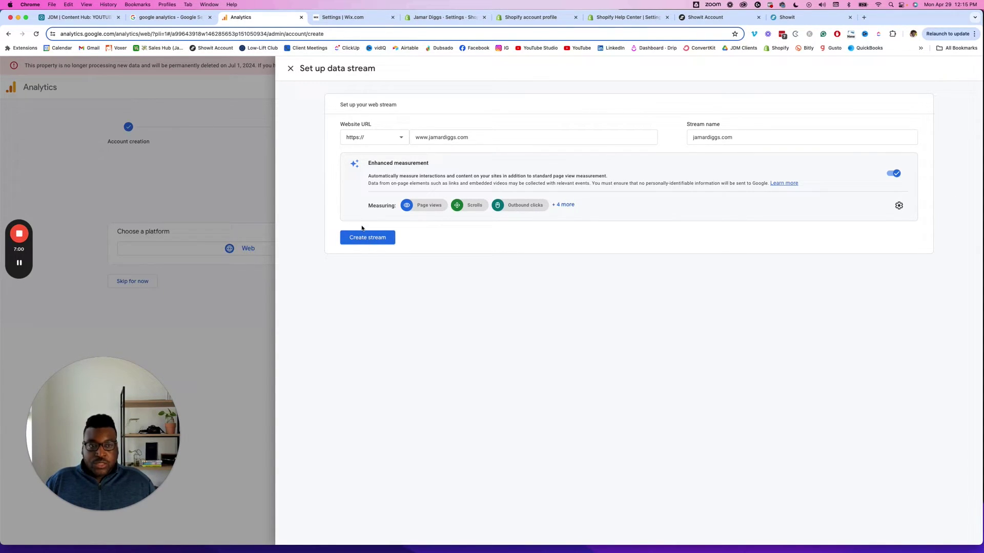
click(370, 238)
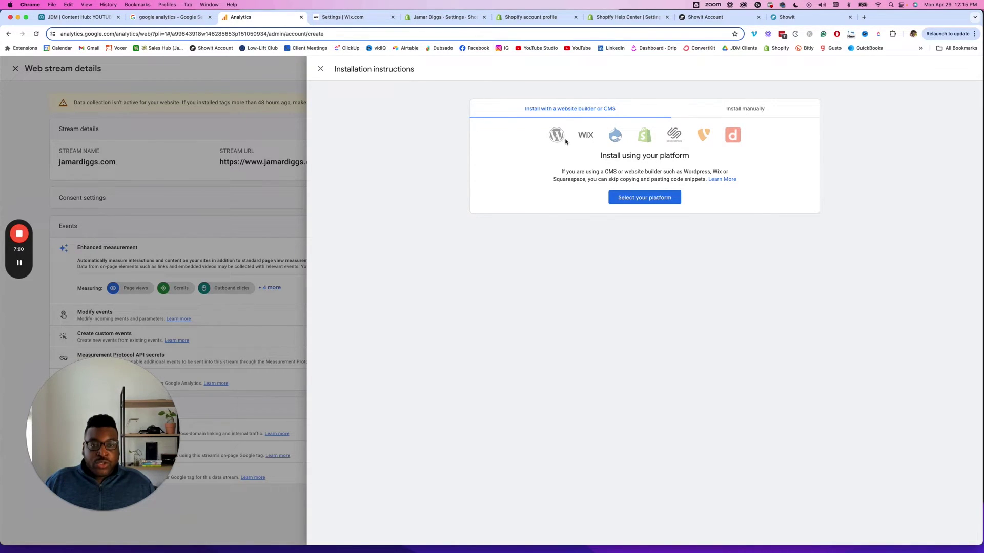
- Bring up the website platform list in the Installation instructions panel
click(653, 199)
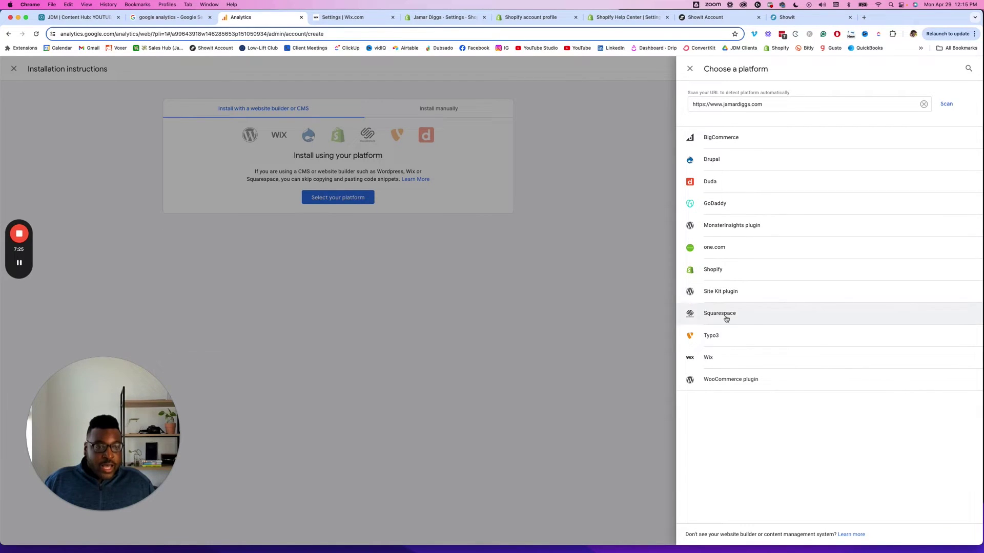
- Read through the Shopify installation instructions, then close the panel
click(728, 275)
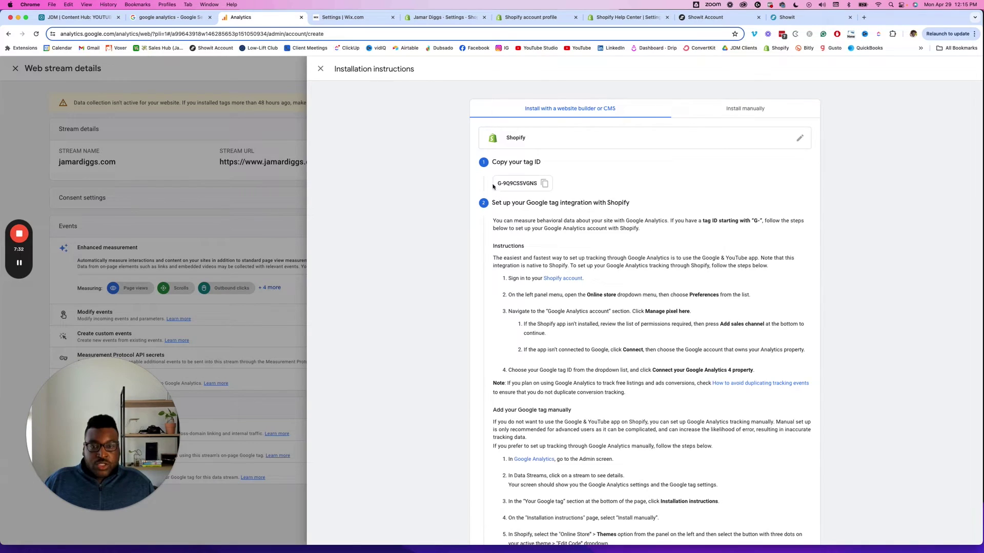
scroll(574, 319, down, 5)
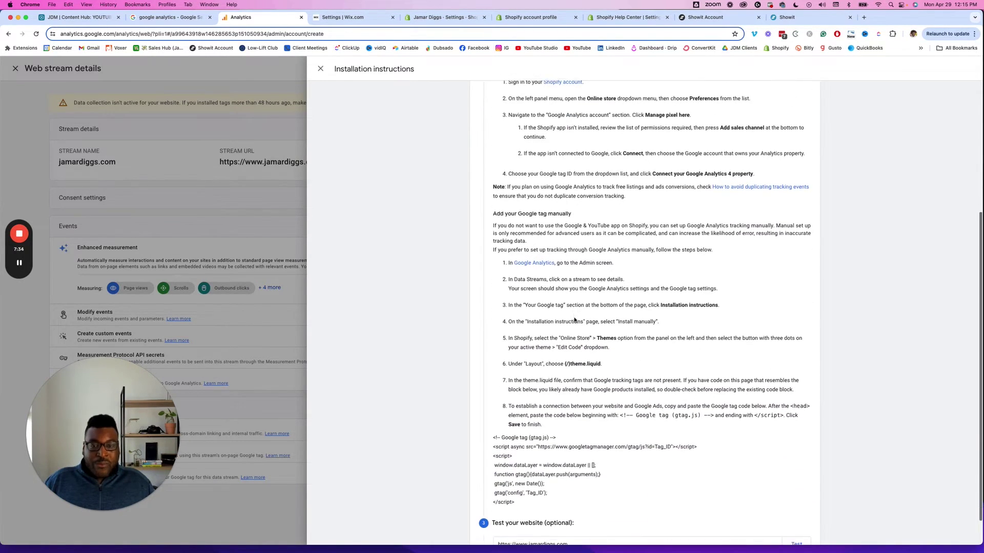
scroll(575, 320, down, 1)
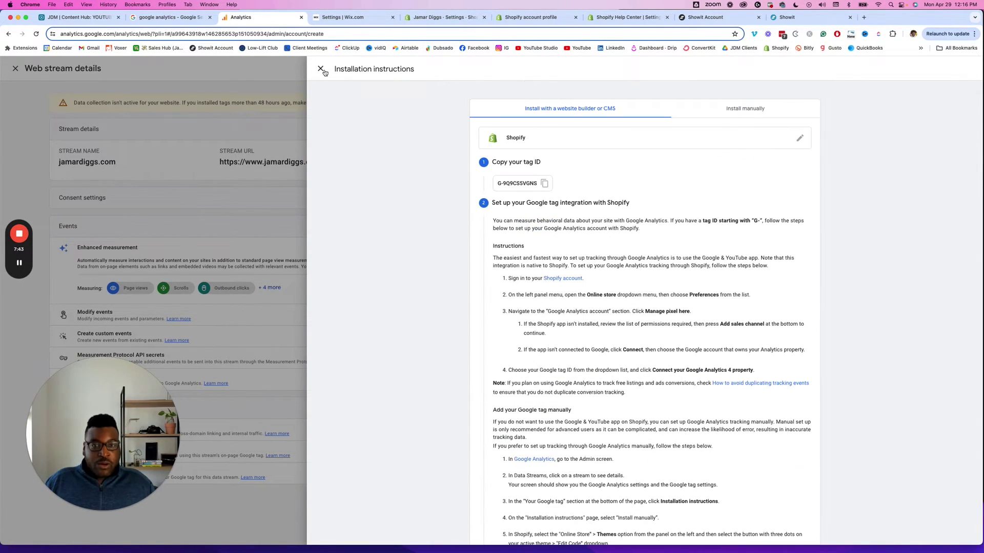
click(321, 70)
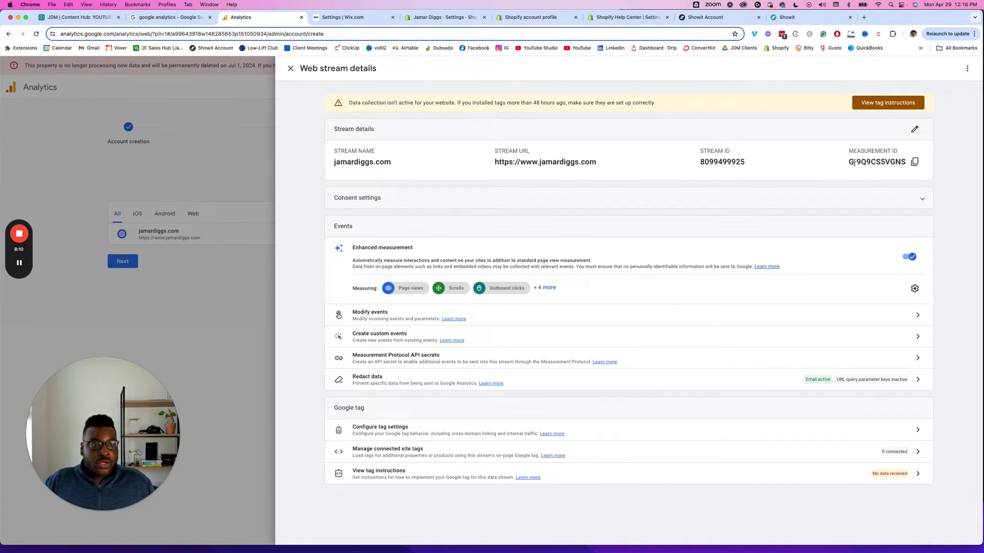
drag(849, 163, 905, 162)
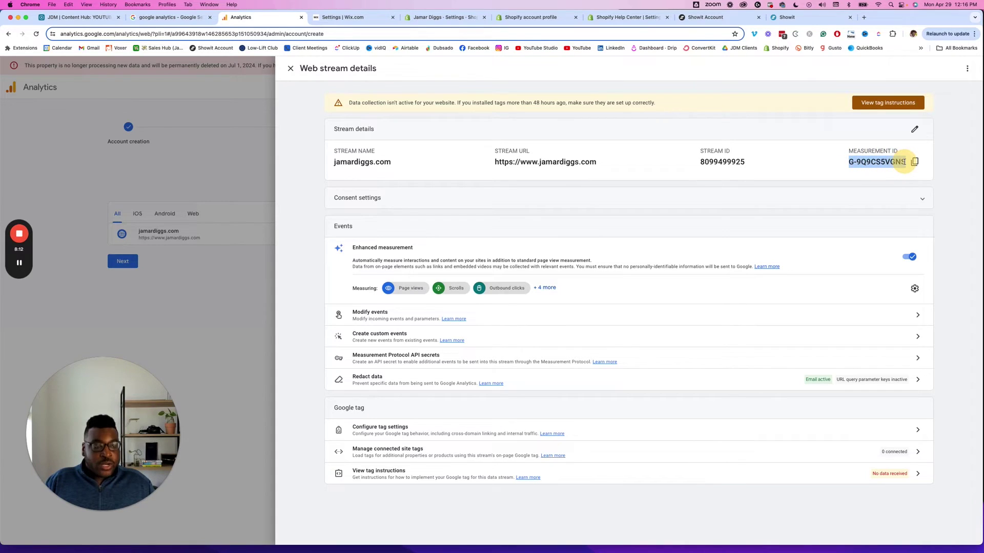
click(946, 162)
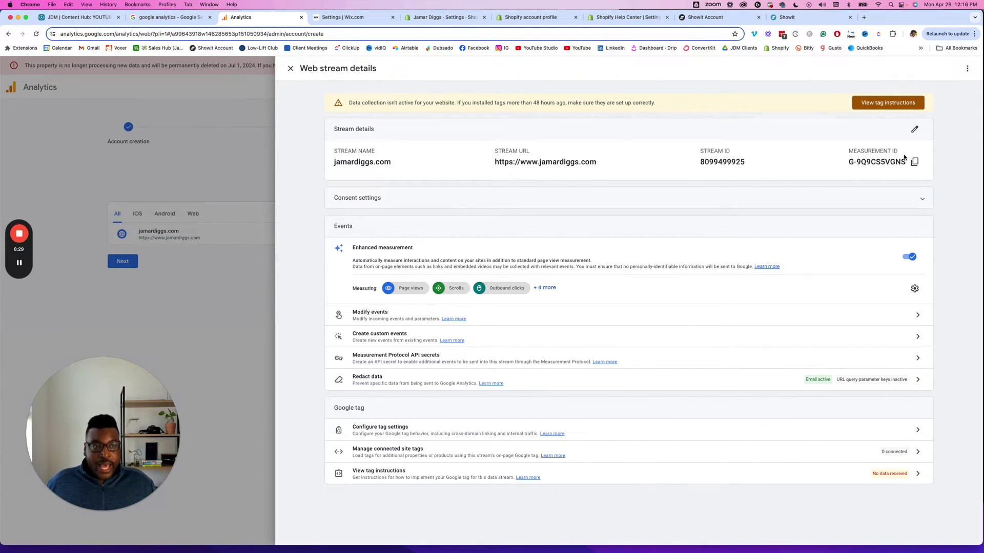
click(943, 154)
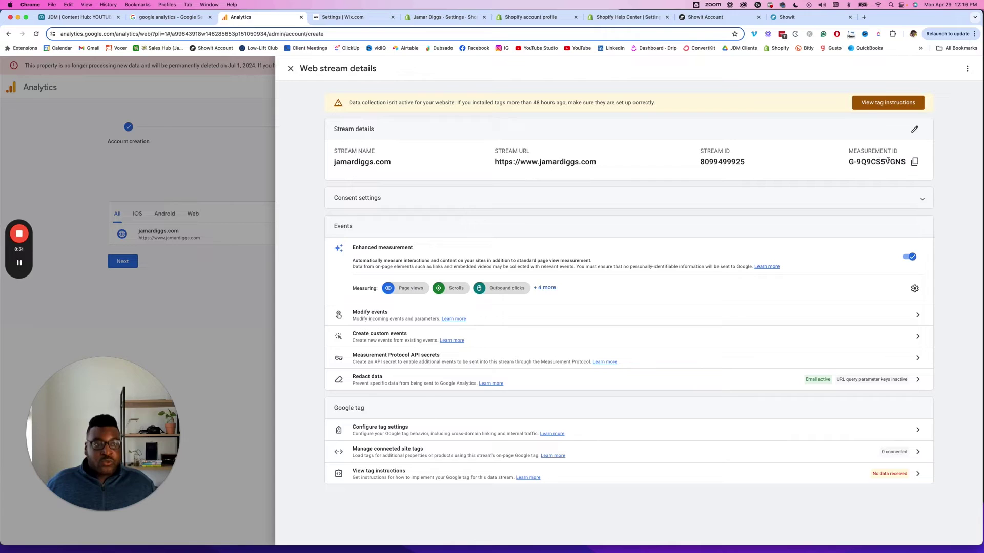
click(915, 163)
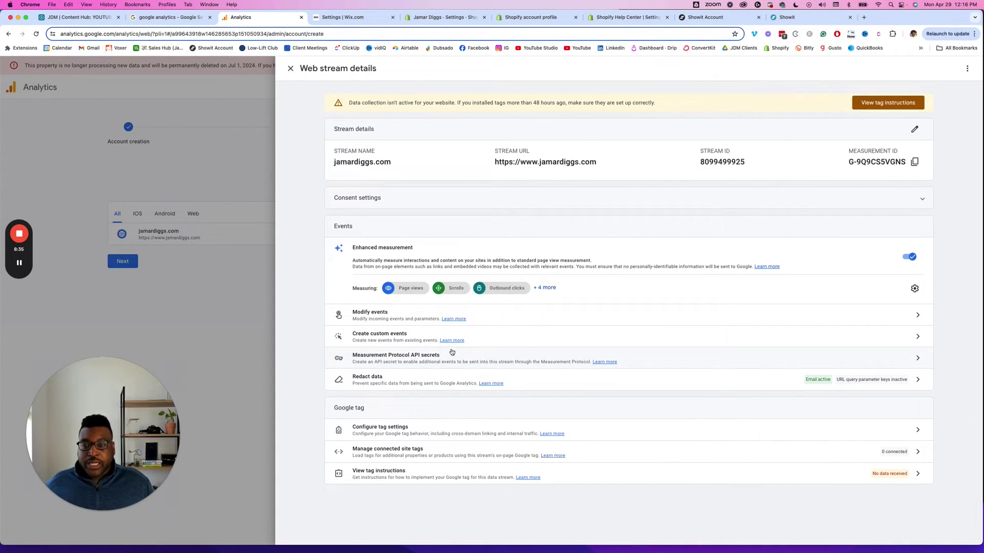
click(855, 162)
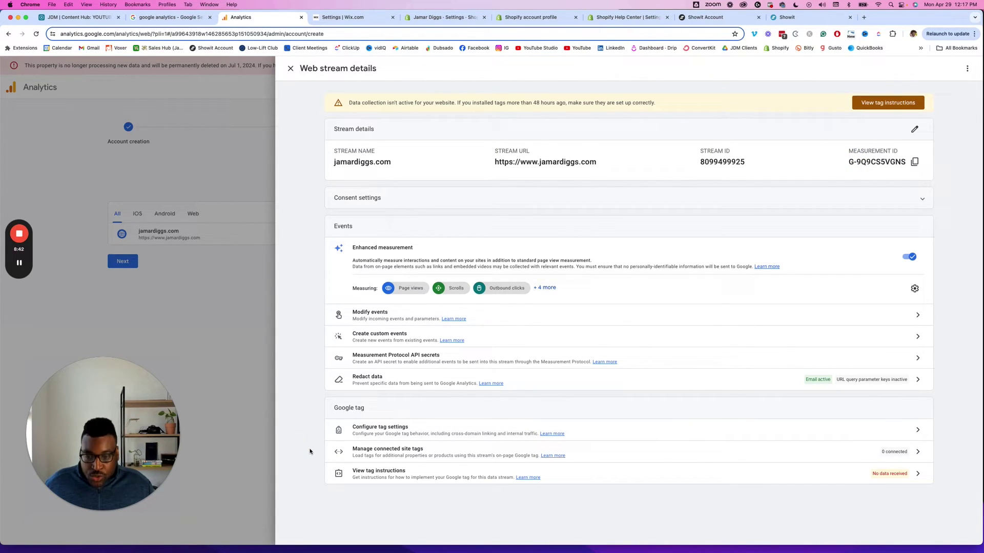
click(676, 480)
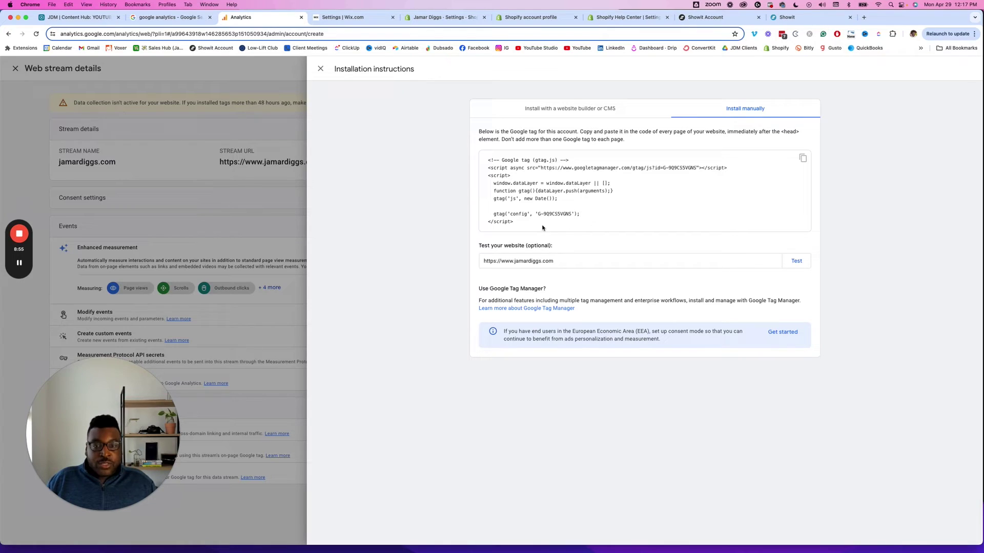
- Select the whole manual-install Google tag code block
drag(526, 225, 487, 159)
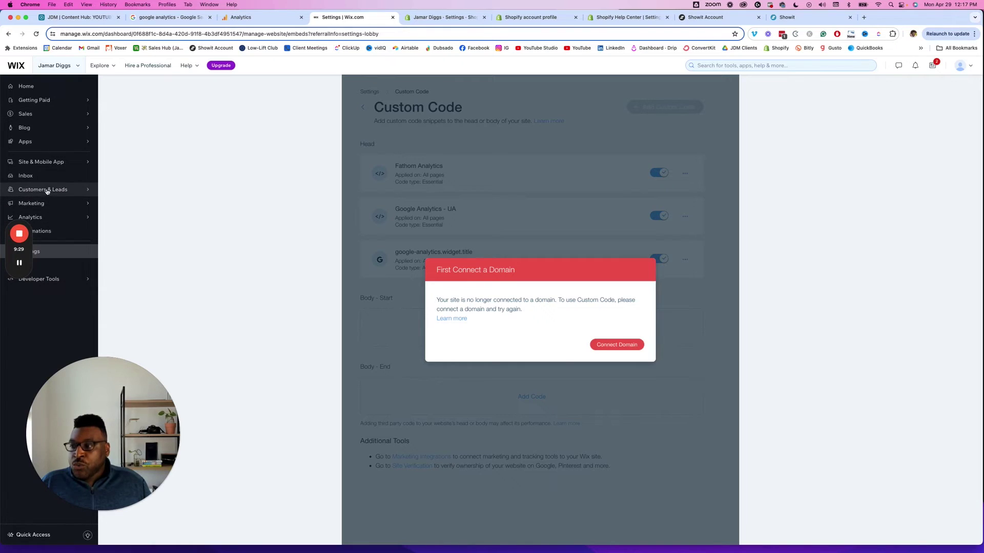
- Open the Google Analytics integration from Wix's Marketing home page
mouse_move(49, 160)
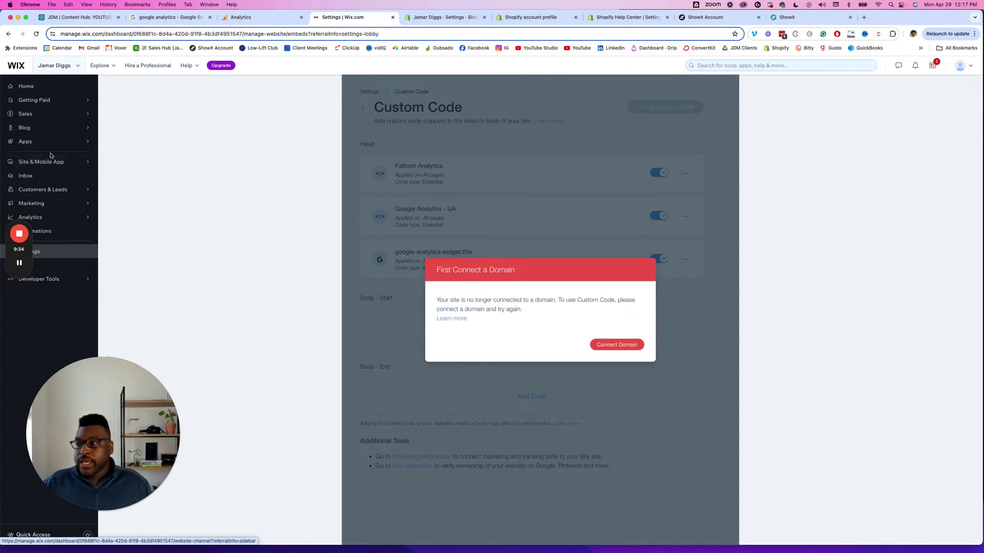
click(51, 203)
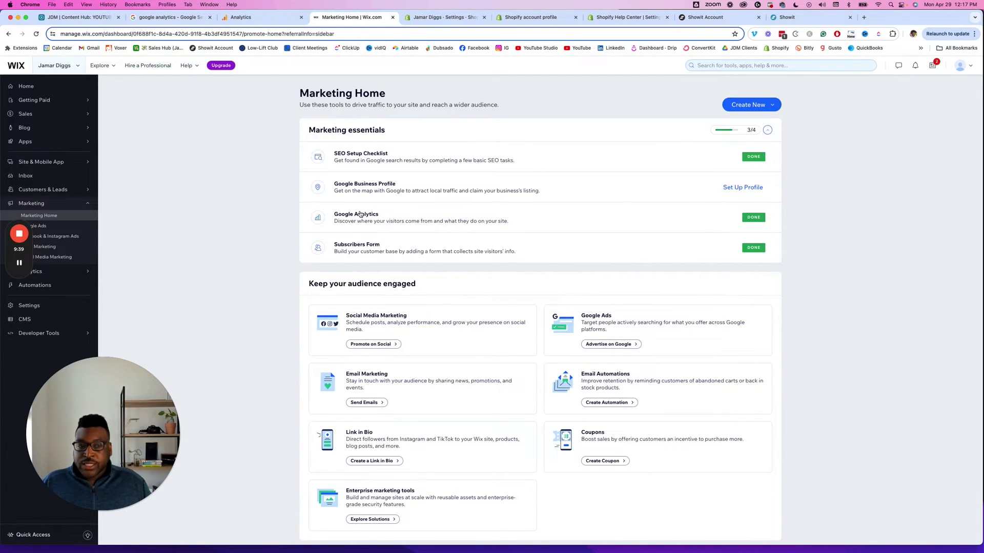
click(538, 222)
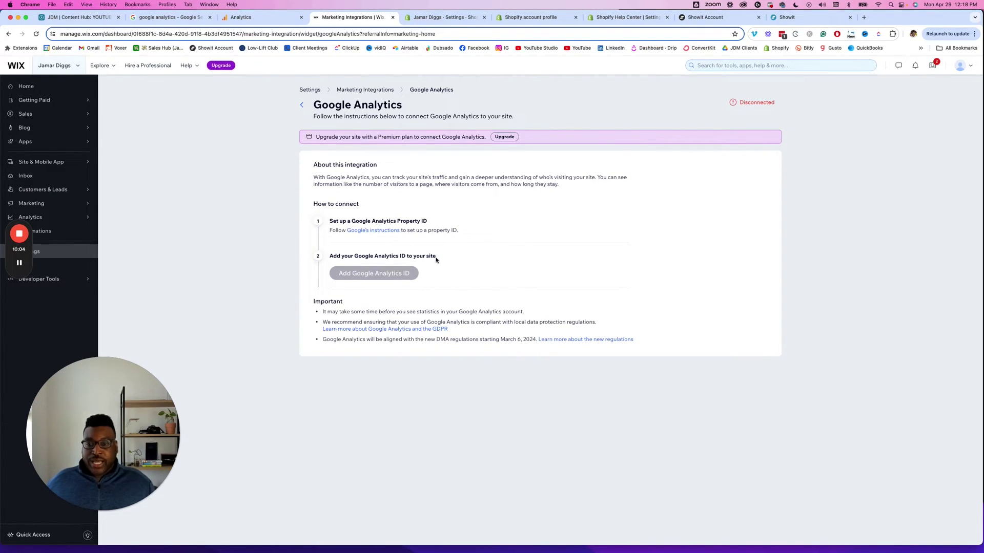
- Select the GA4 web stream's measurement ID, then go back to Wix and open Settings
mouse_move(362, 274)
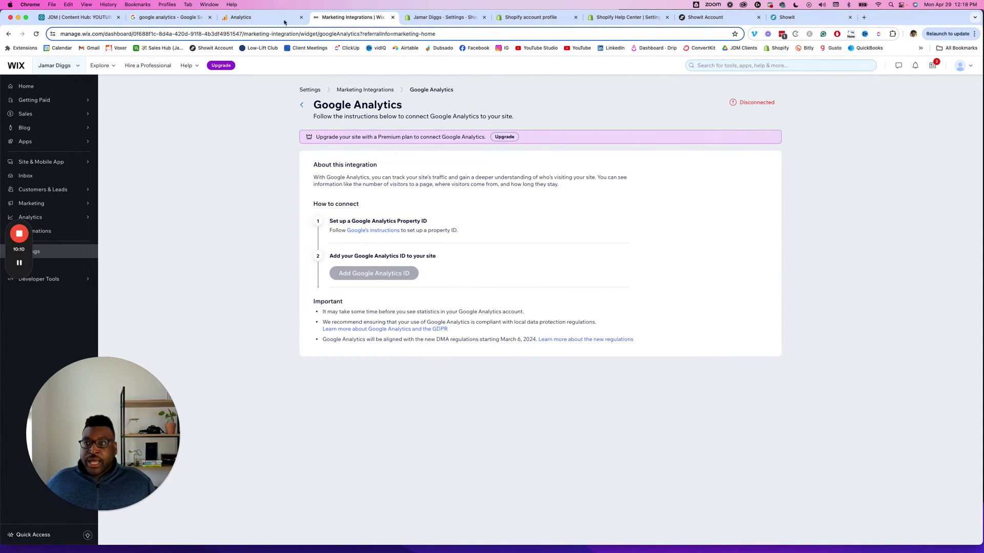
drag(905, 162, 847, 162)
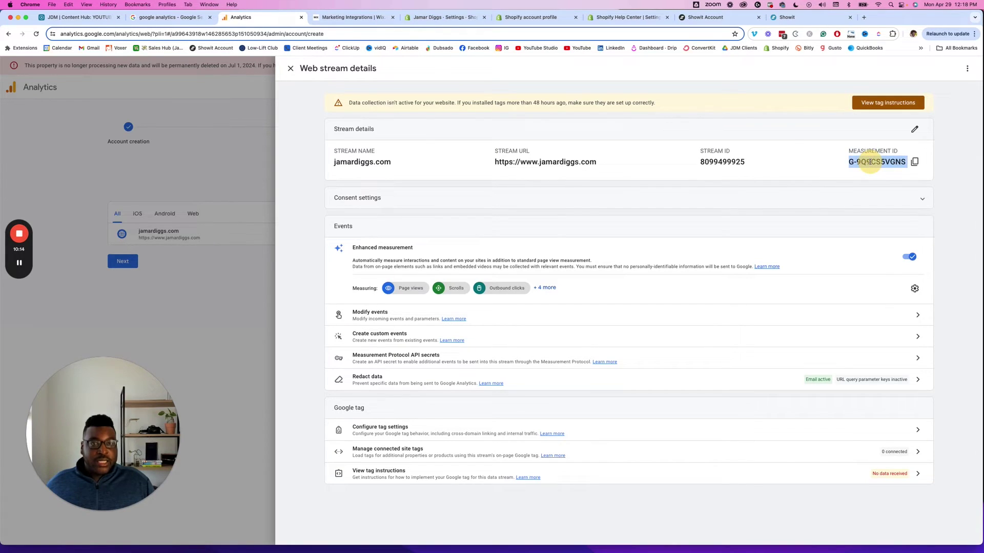
click(352, 18)
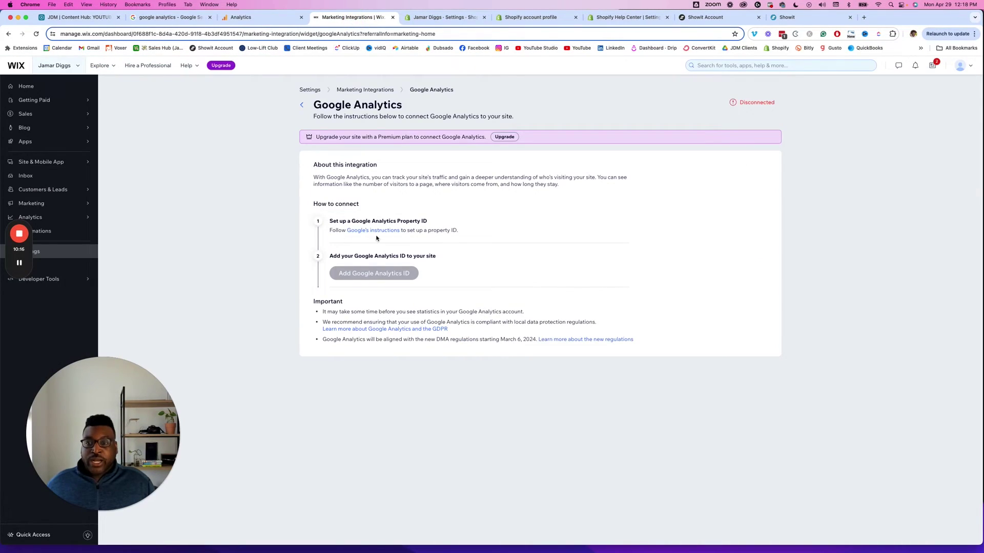
click(51, 253)
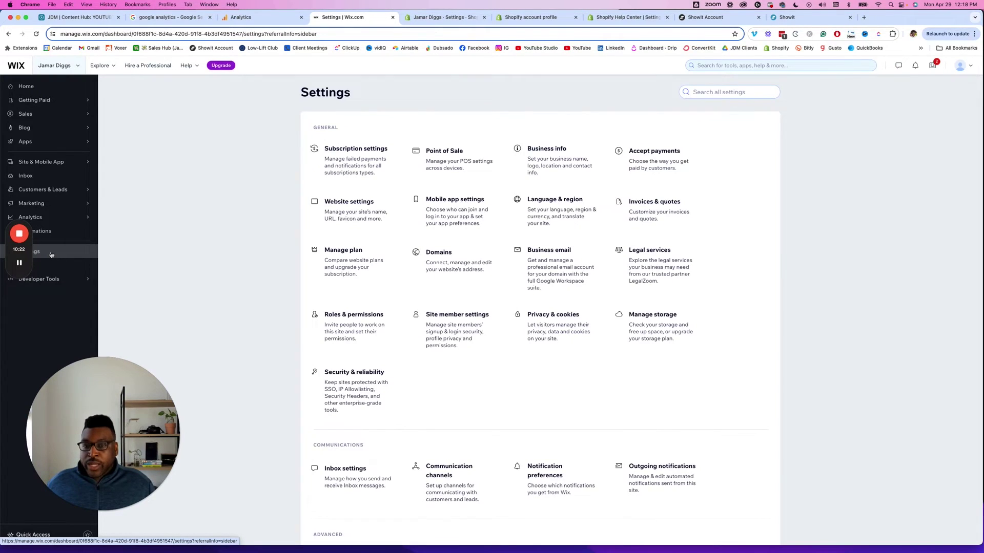
- Scroll to the Advanced section of Wix Settings and open Custom code
scroll(439, 417, down, 3)
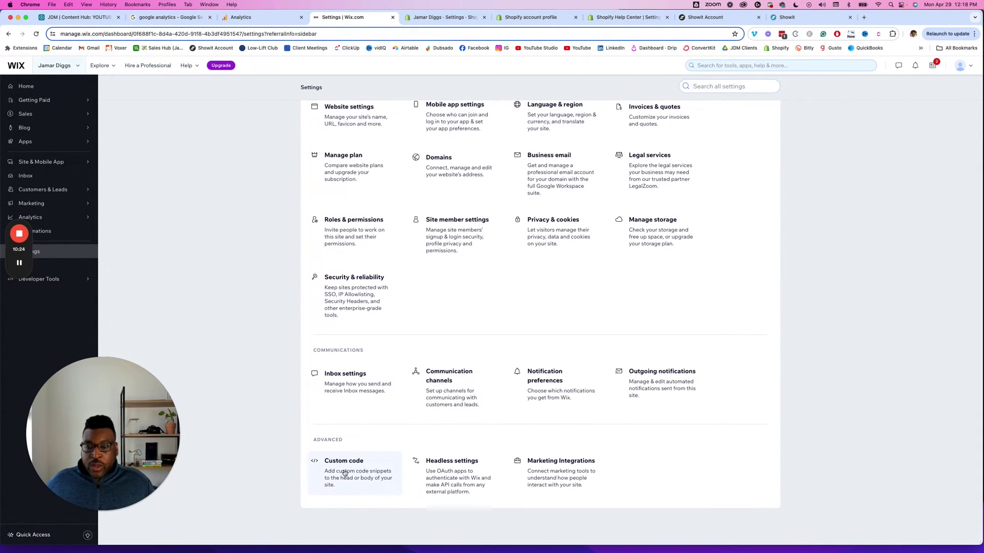
click(344, 472)
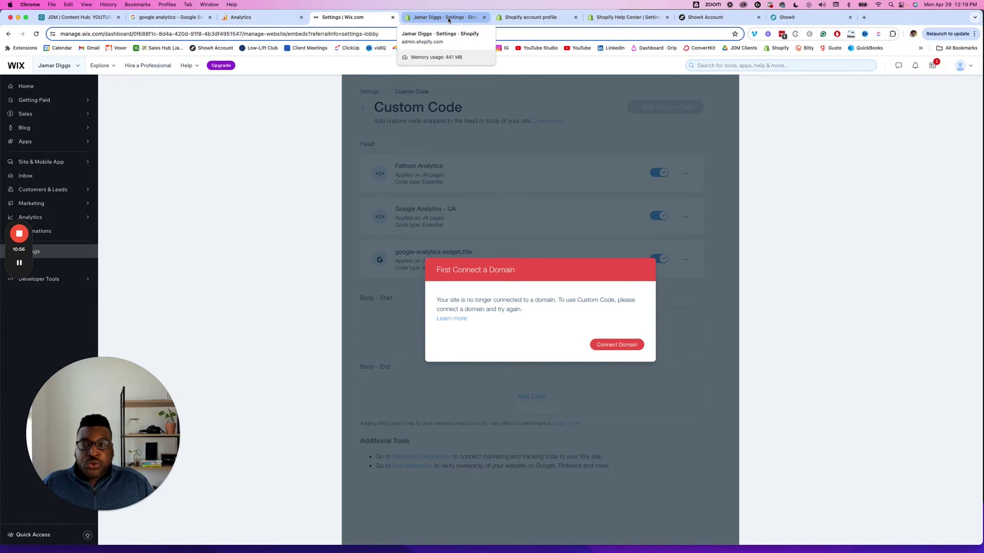
- In Shopify admin, search 'google' and open the Google & YouTube app
click(449, 18)
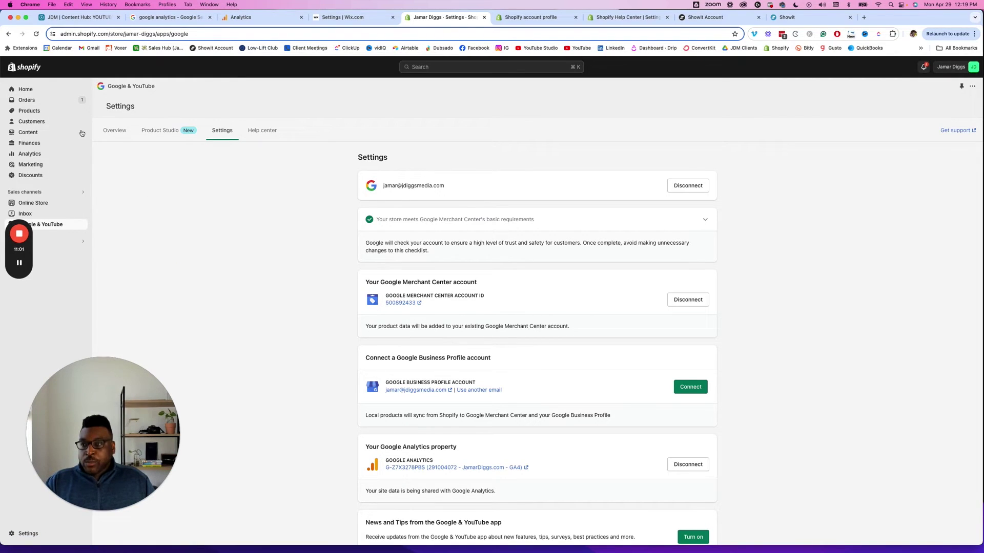
click(454, 67)
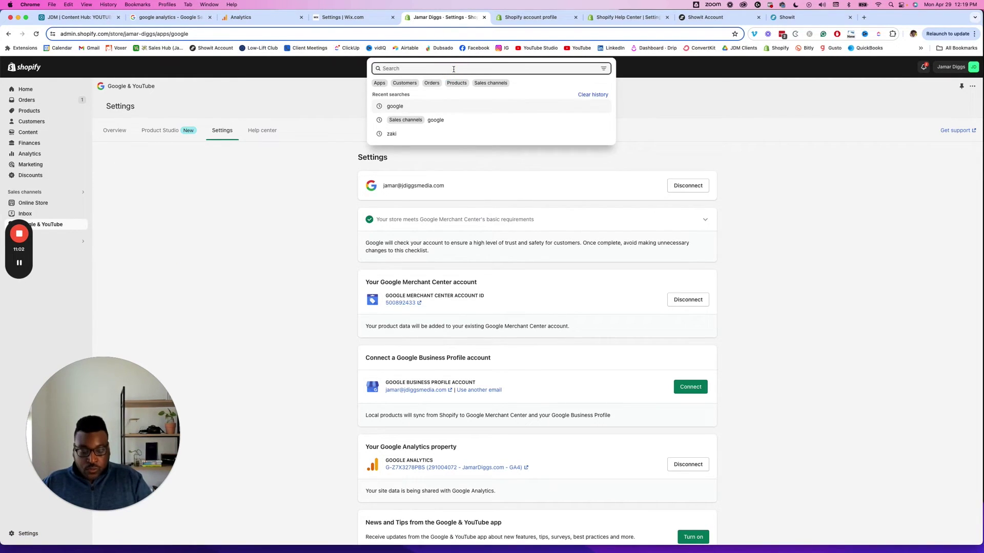
text(google)
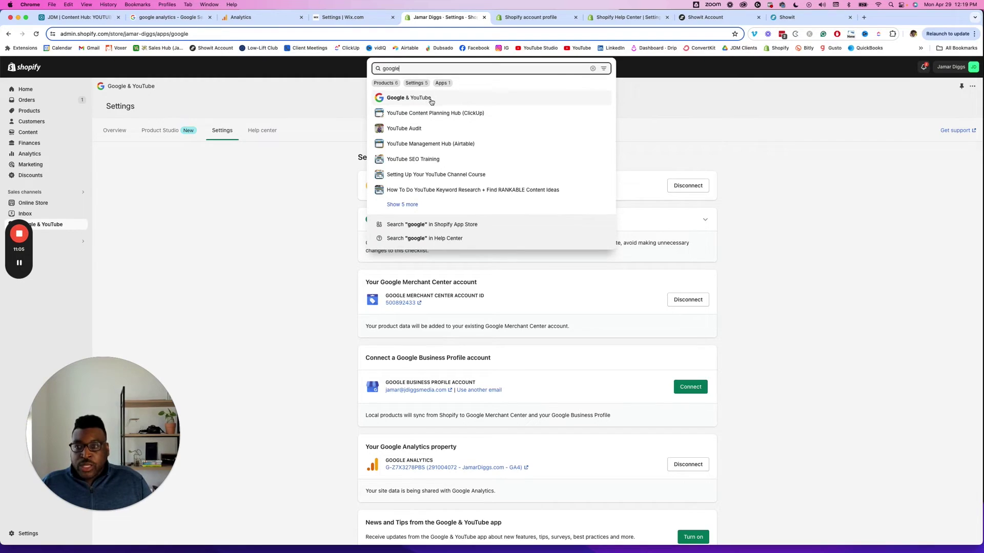
click(431, 100)
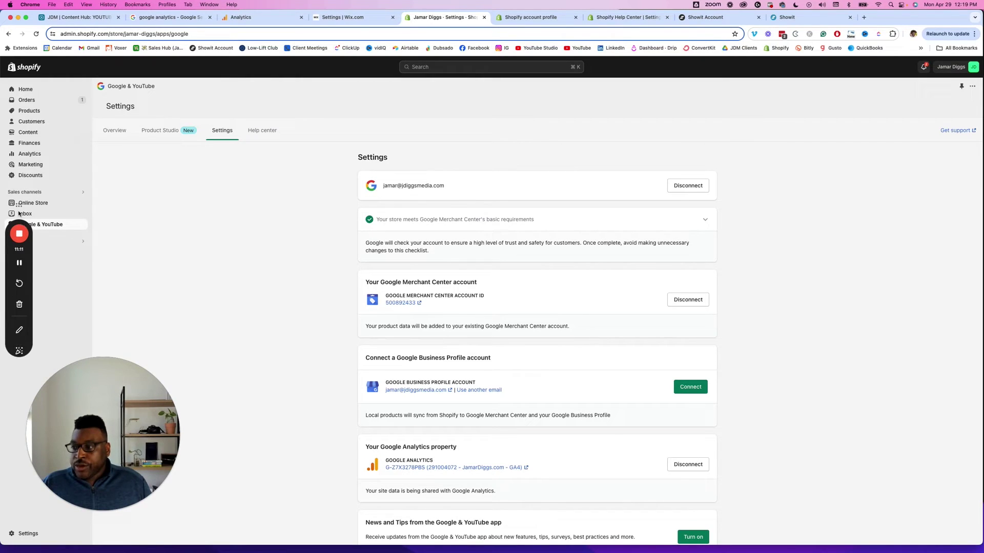
- Review the connected Google Analytics property in Google & YouTube settings, then move to Showit
drag(17, 246, 13, 266)
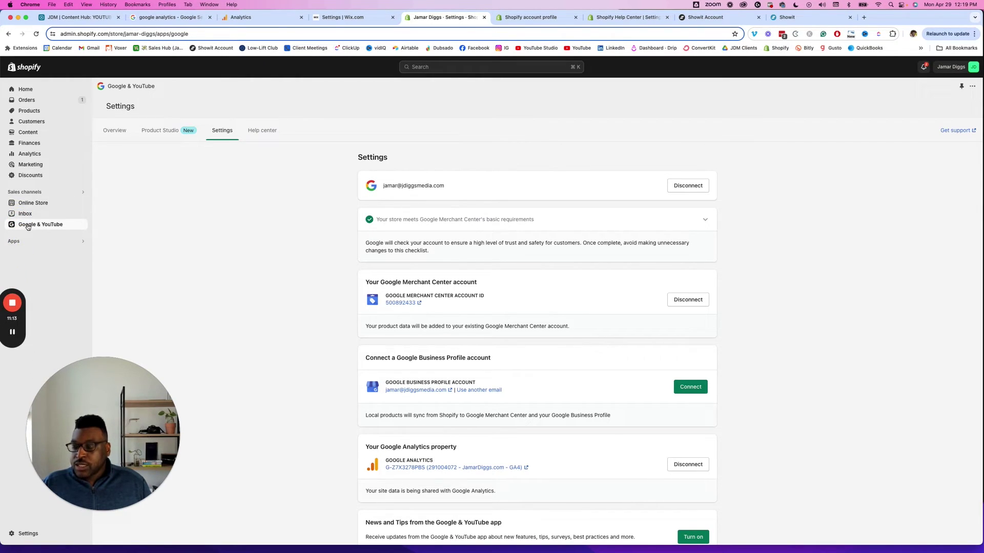
click(217, 133)
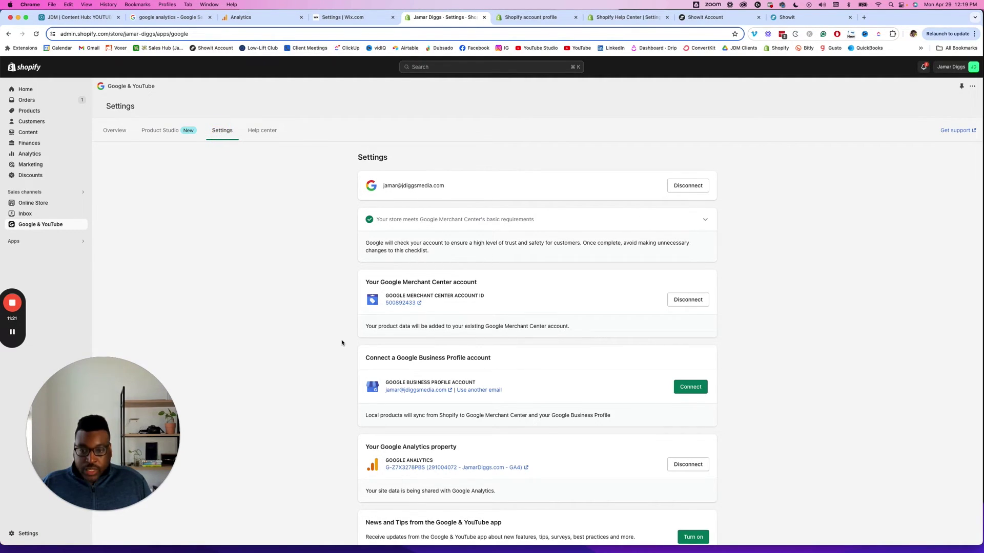
scroll(340, 343, down, 5)
drag(365, 261, 454, 263)
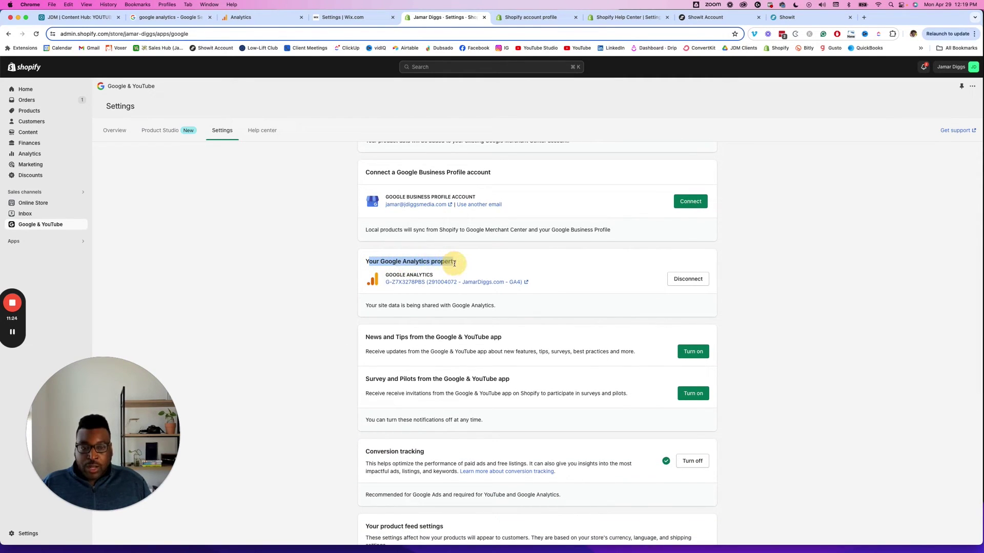
click(339, 272)
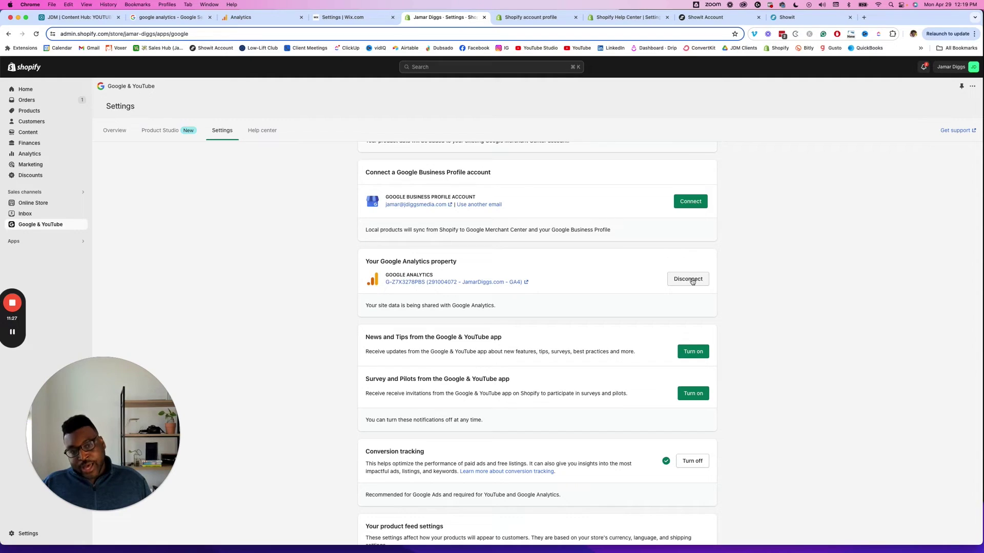
click(714, 19)
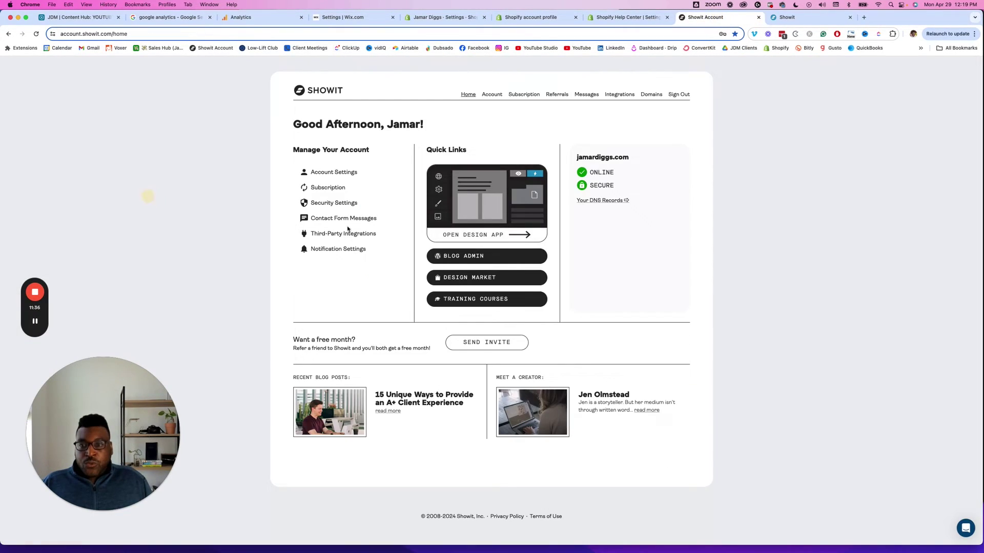
- Check the existing Google Analytics measurement ID under Showit's Site Settings > Third Party
click(787, 17)
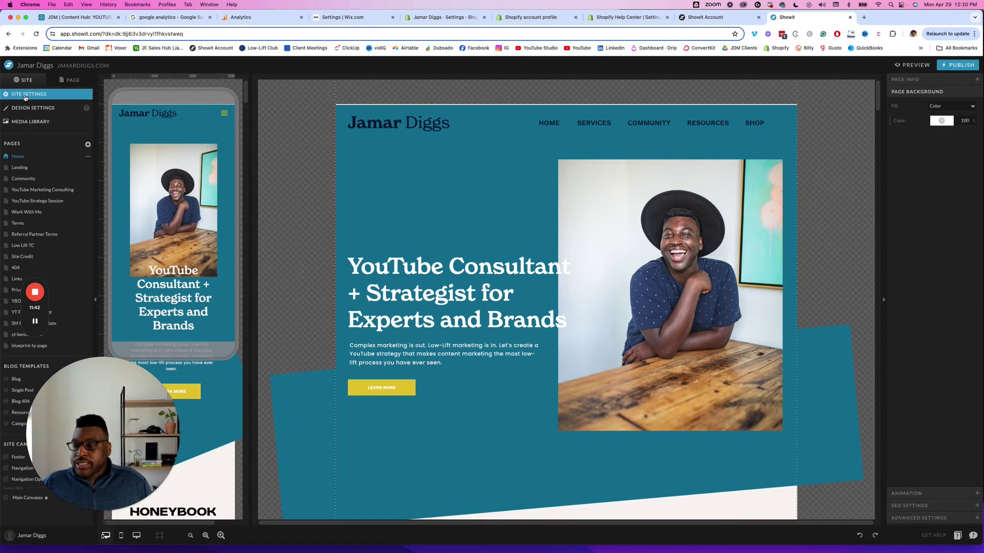
click(25, 94)
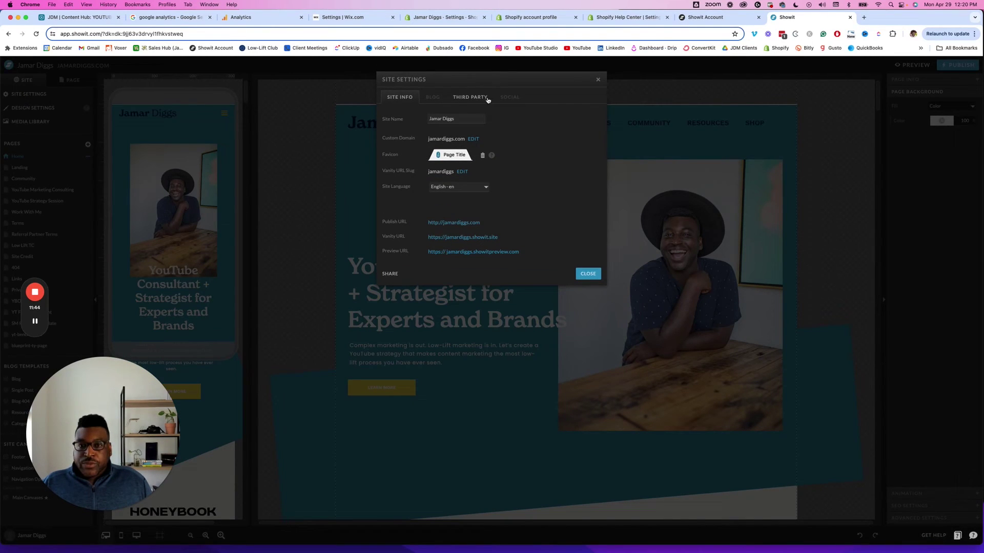
click(474, 98)
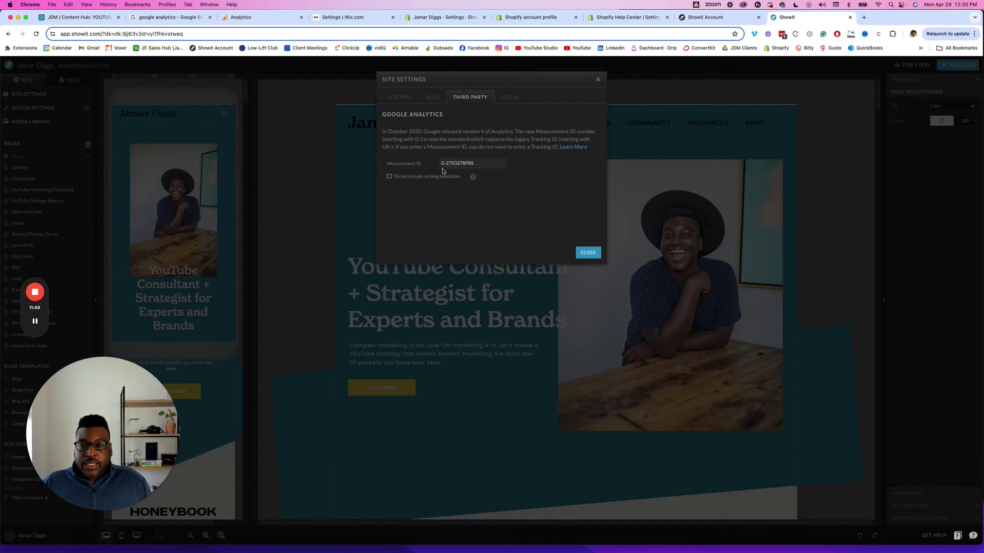
drag(444, 163, 486, 161)
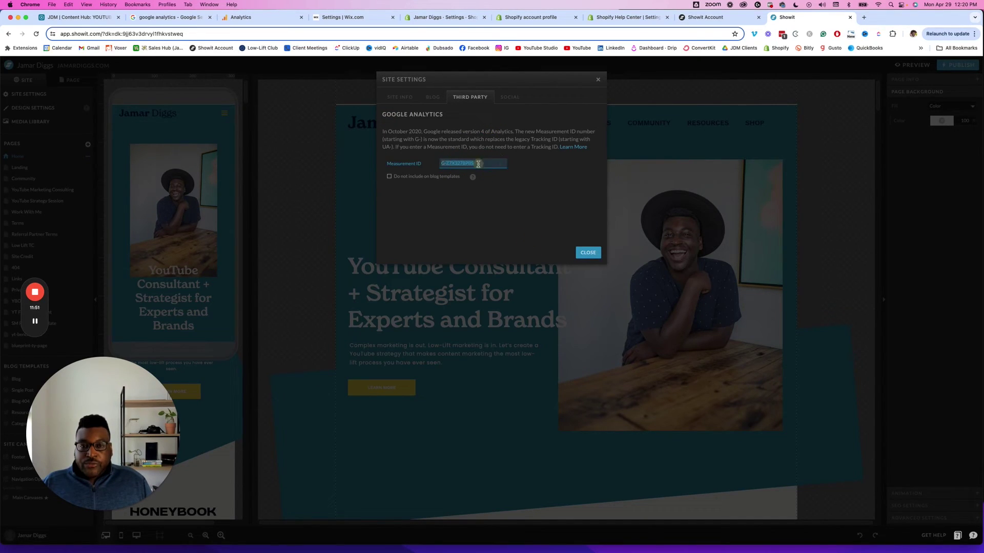
click(533, 224)
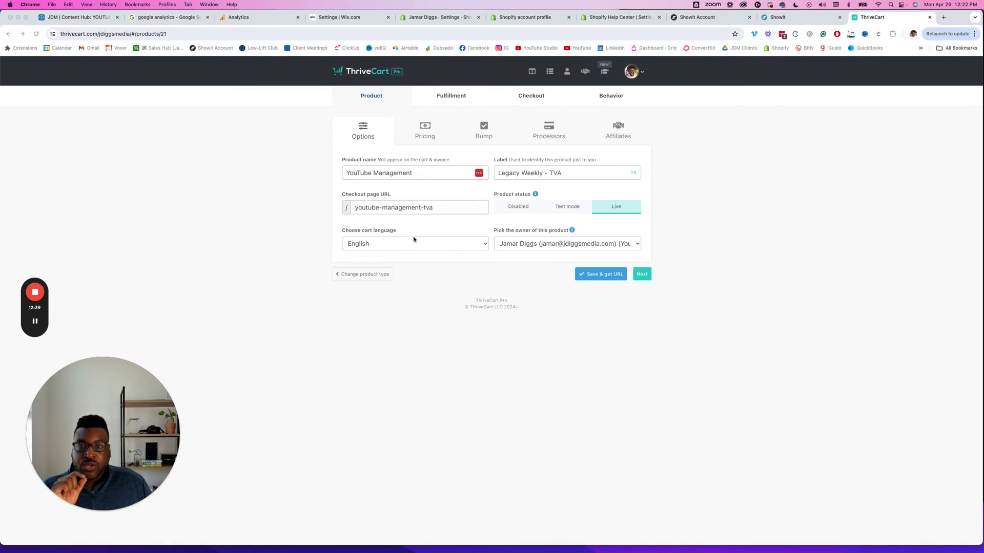
- Enable Google under ThriveCart checkout Tracking and paste the GA4 measurement ID as Property ID
click(540, 100)
click(540, 99)
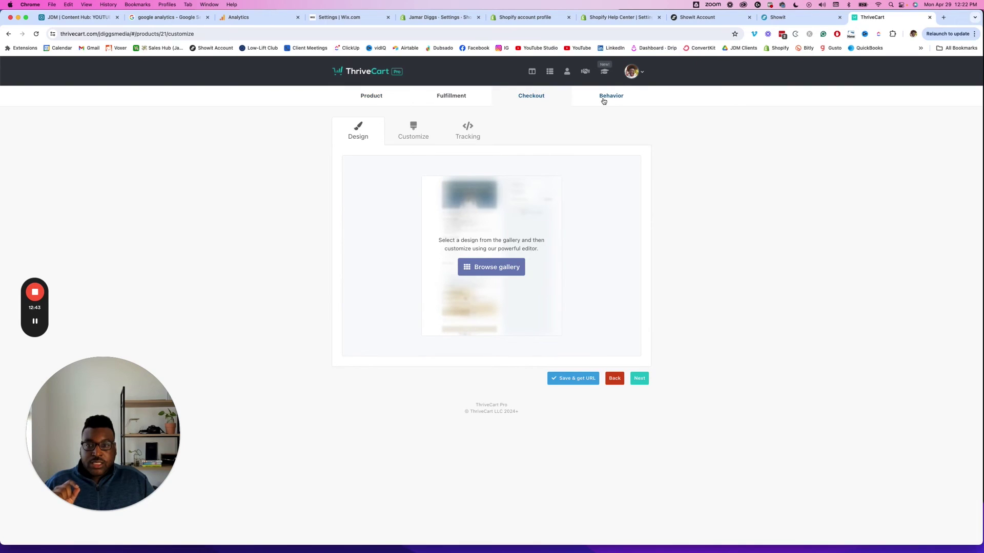
click(474, 136)
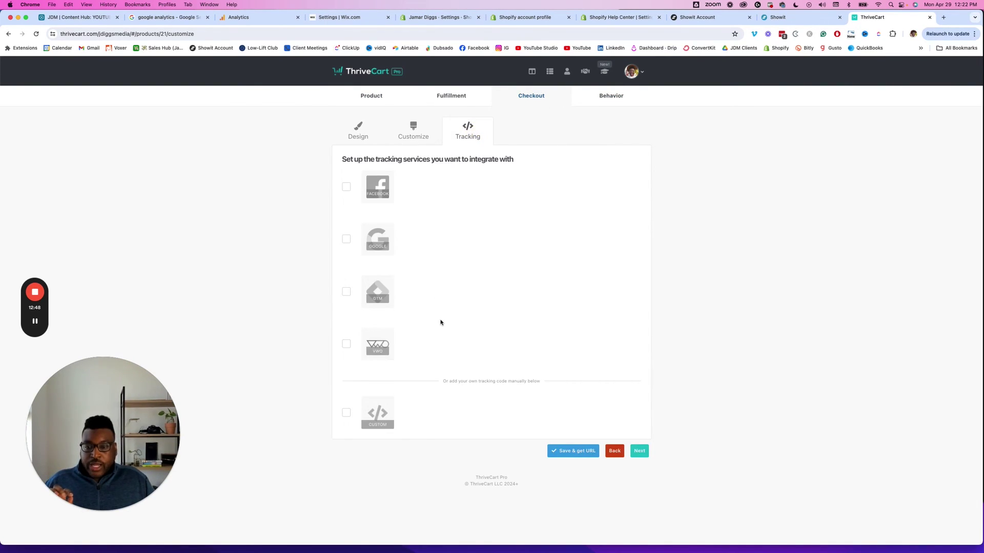
click(347, 241)
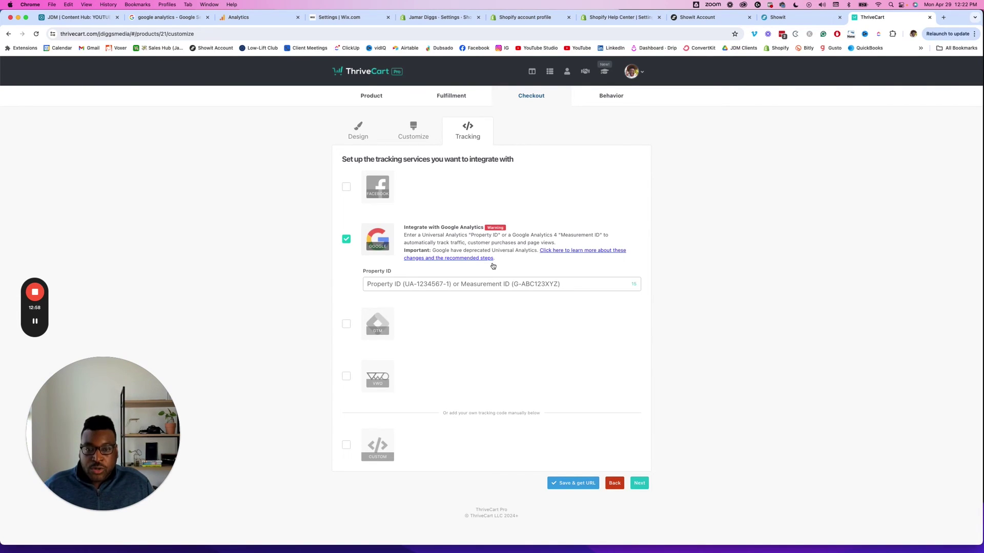
click(518, 284)
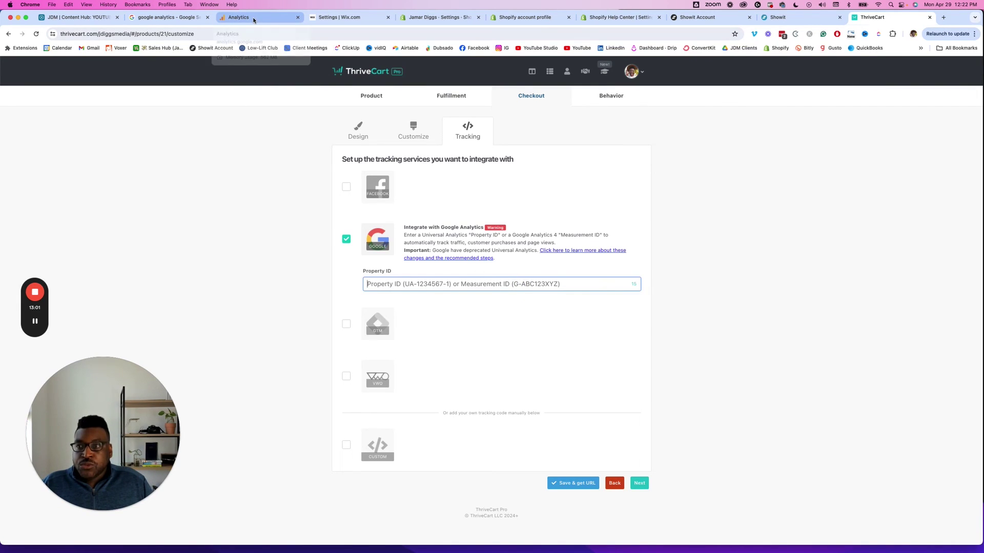
click(259, 17)
text(G-9Q9CS5VGNS)
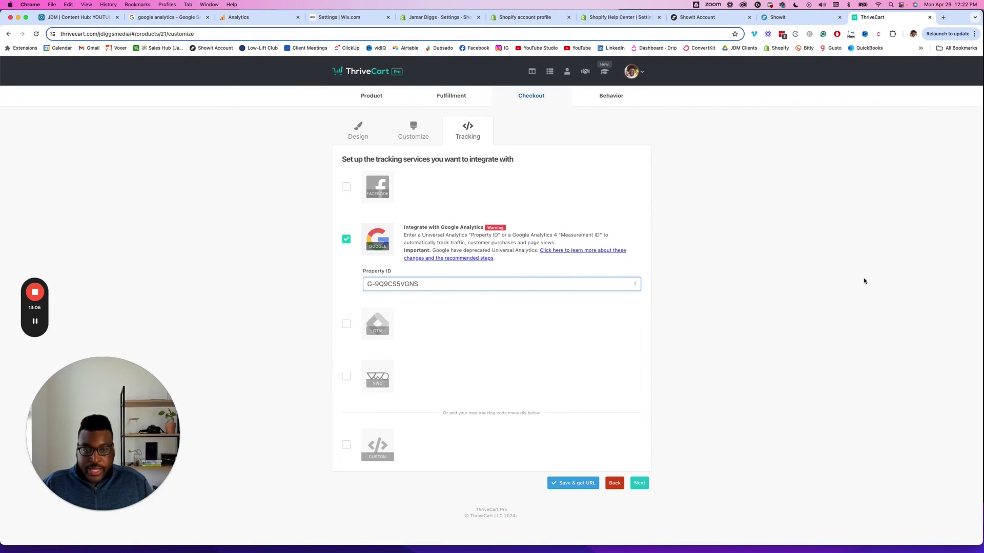
click(863, 279)
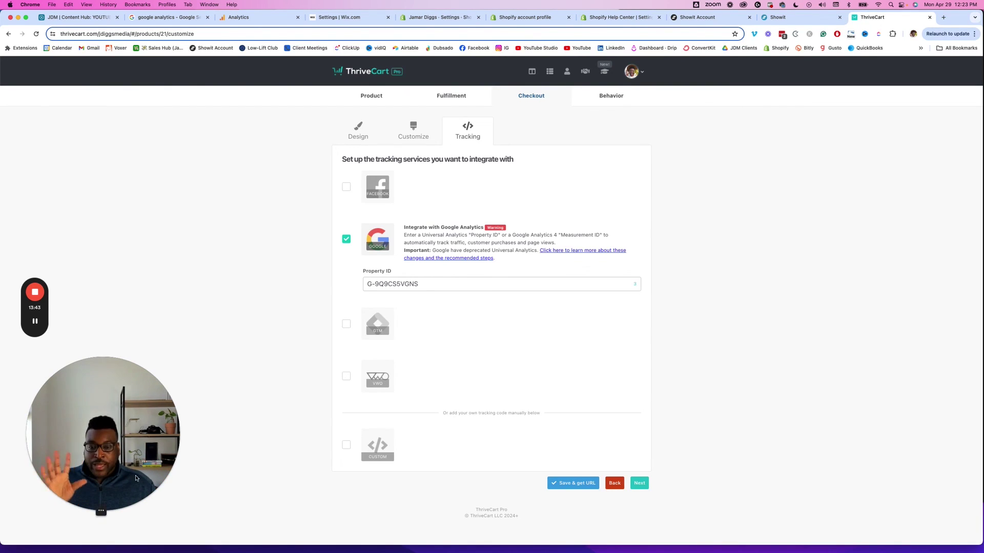
- Tick Custom tracking code and click into the empty All pages tracking code box
click(346, 444)
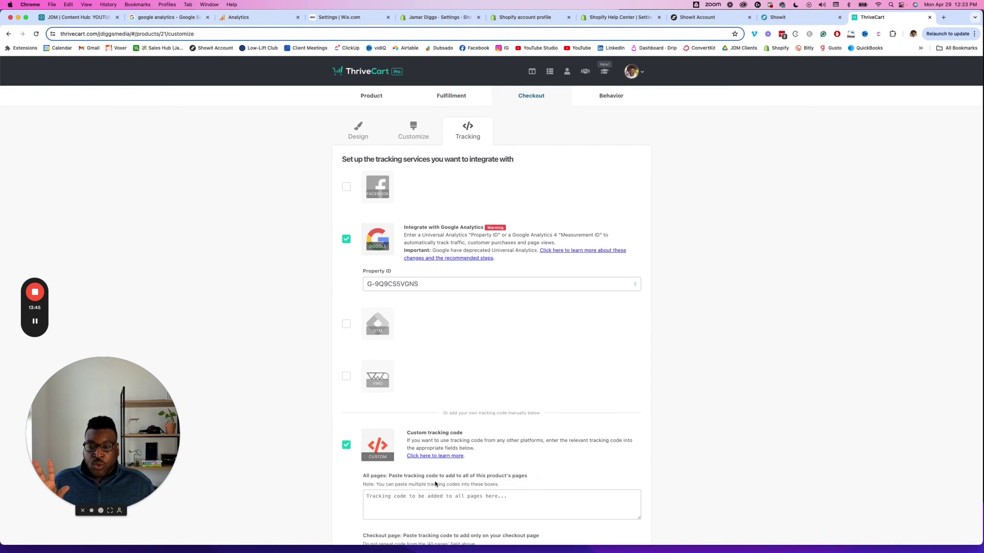
scroll(436, 484, down, 5)
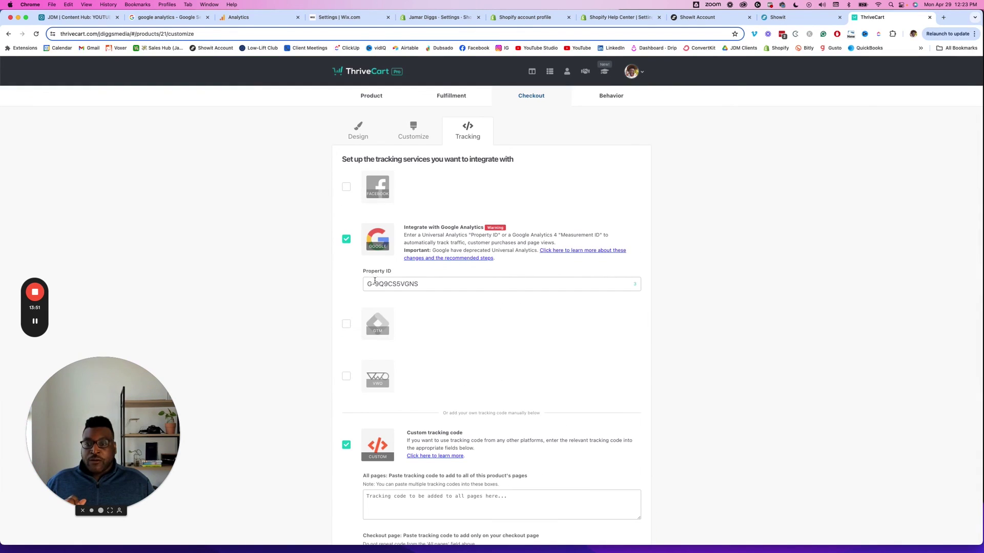
double_click(385, 284)
scroll(390, 297, down, 4)
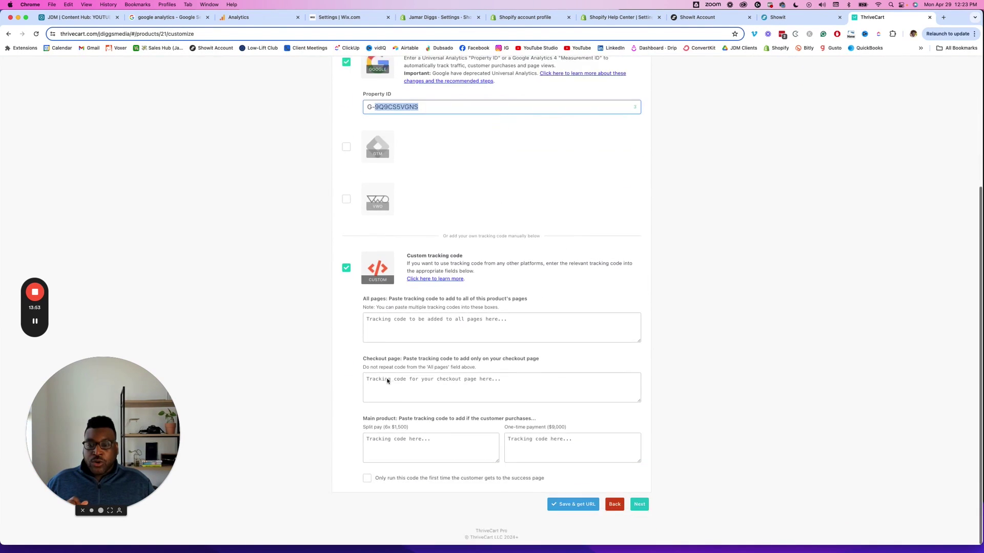
click(394, 324)
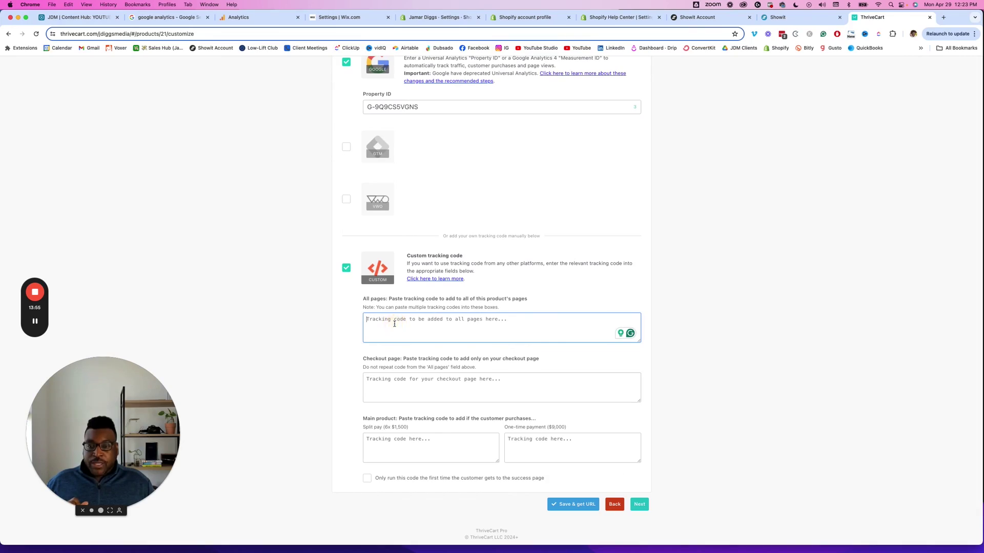